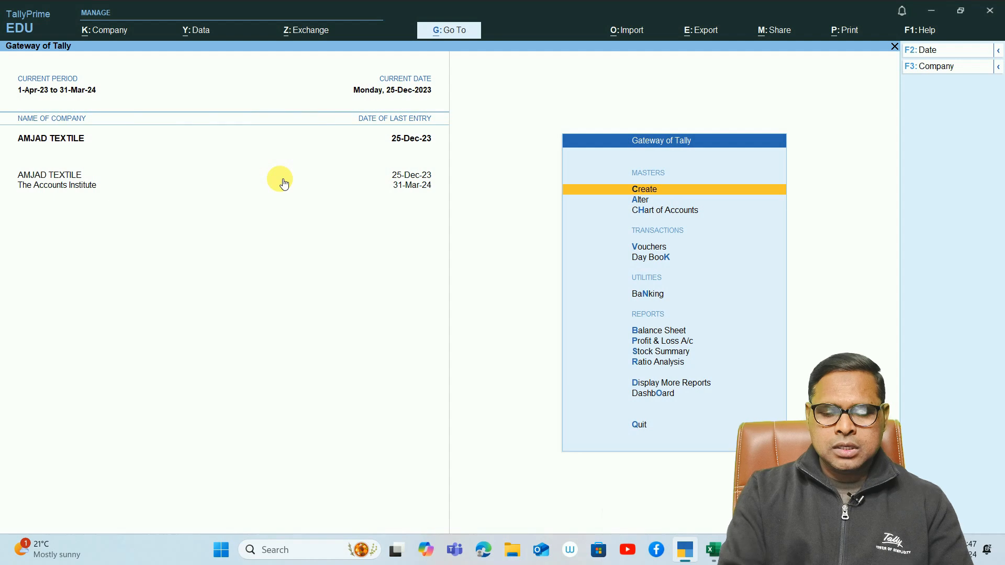
- Open the company features of The Accounts Institute and bring up its TDS deductor details from the enabled TDS option
left_click(102, 35)
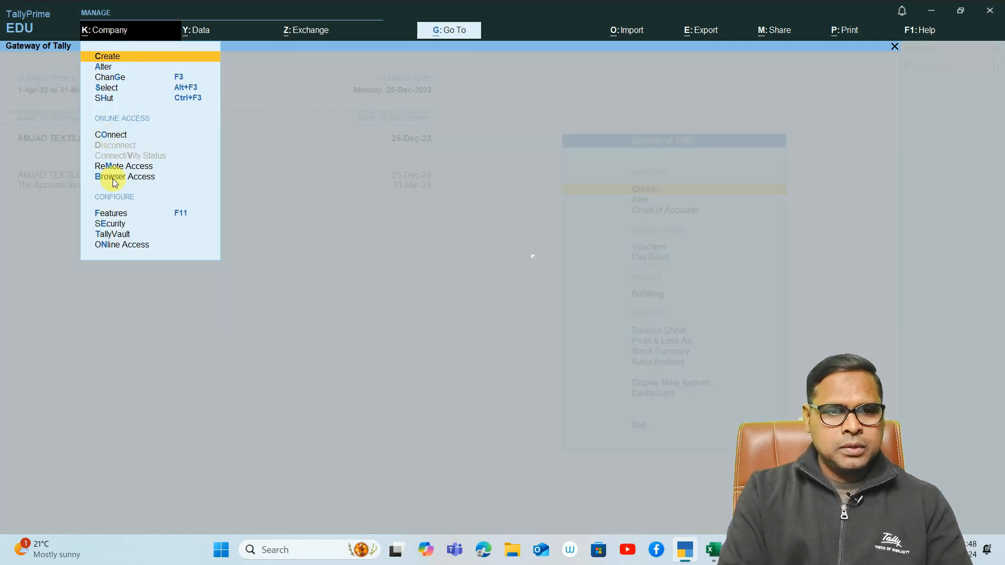
left_click(116, 213)
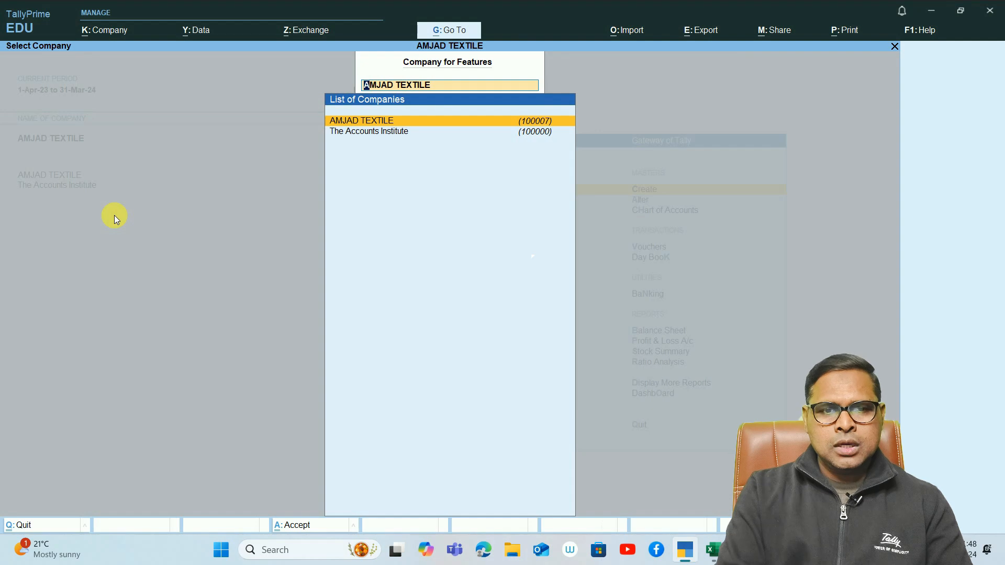
left_click(469, 129)
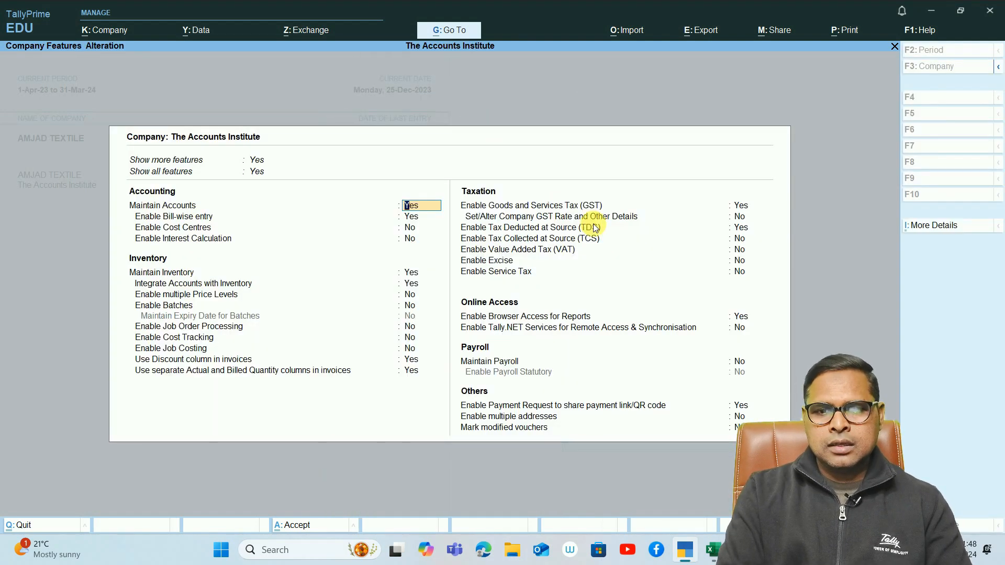
left_click(740, 228)
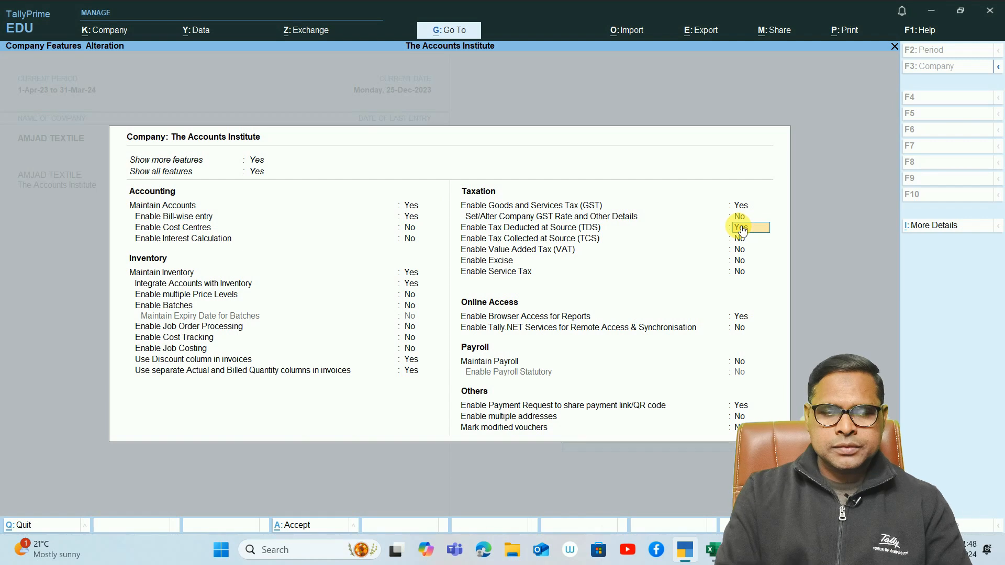
key("Return")
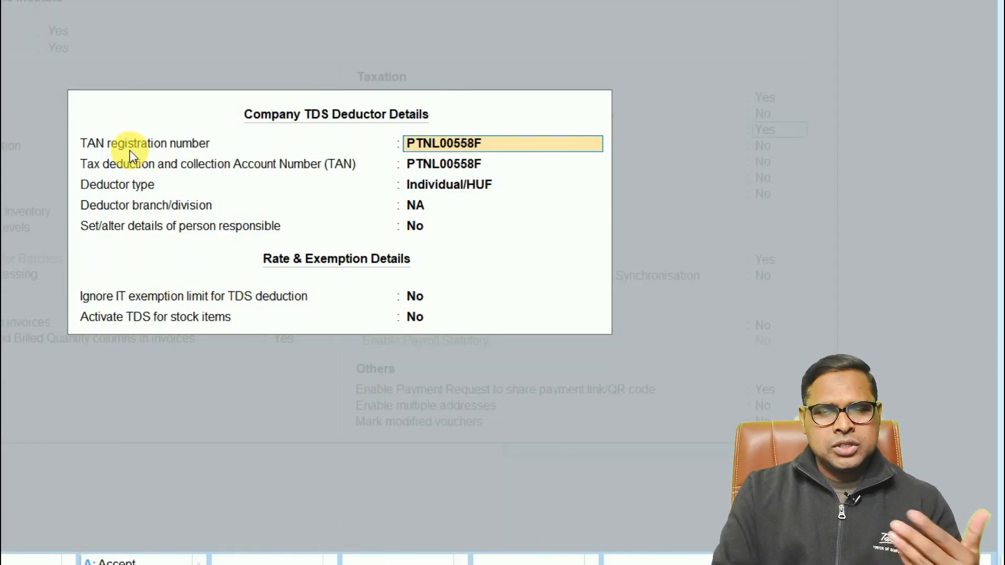
- Review the TAN fields, deductor type and deductor branch in the TDS deductor details, leaving each entry as it is
key("Return")
key("Return")
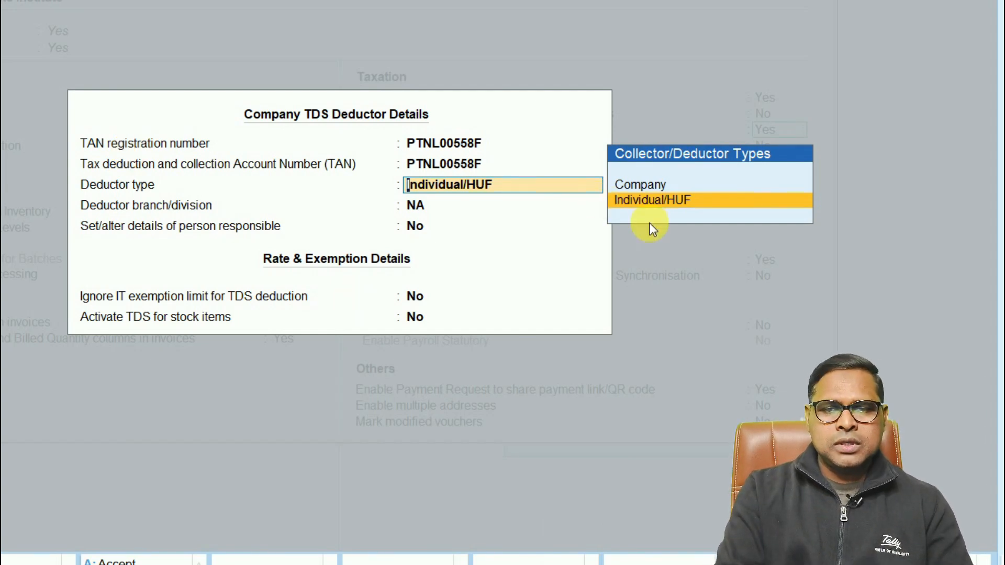
key("Return")
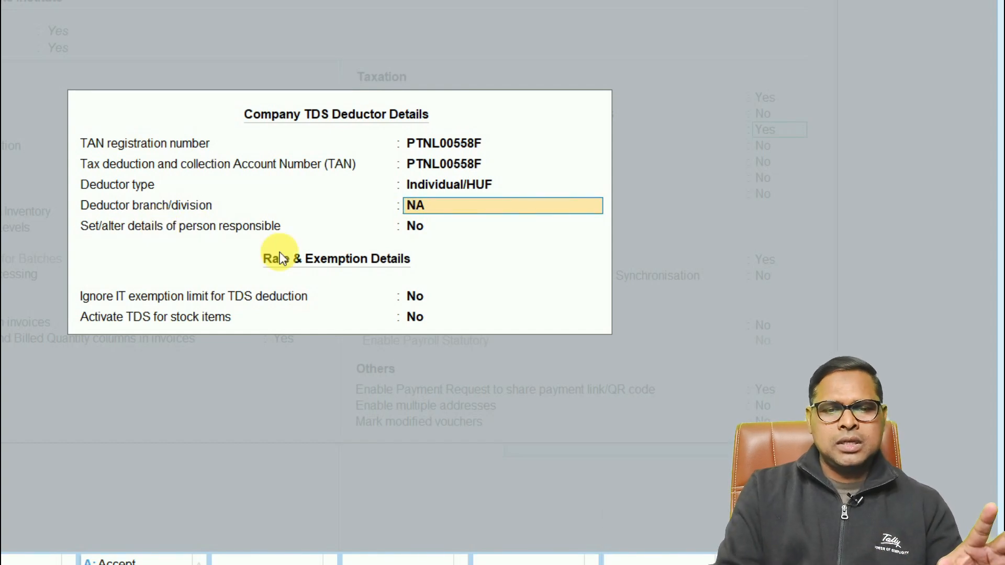
key("Return")
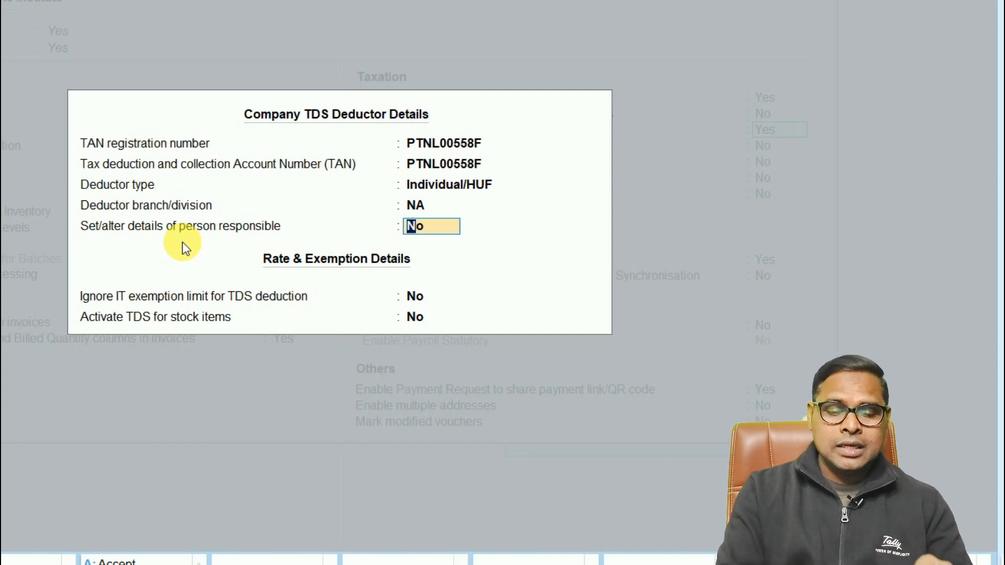
- View the details form for the person responsible, close it unfilled, and set the set/alter person responsible option back to No
type("y")
key("Return")
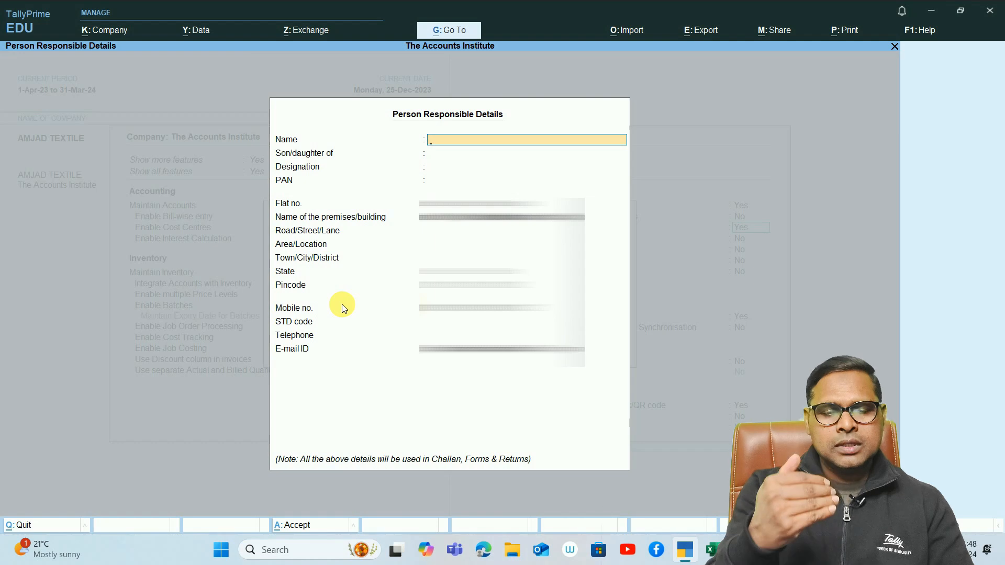
key("Escape")
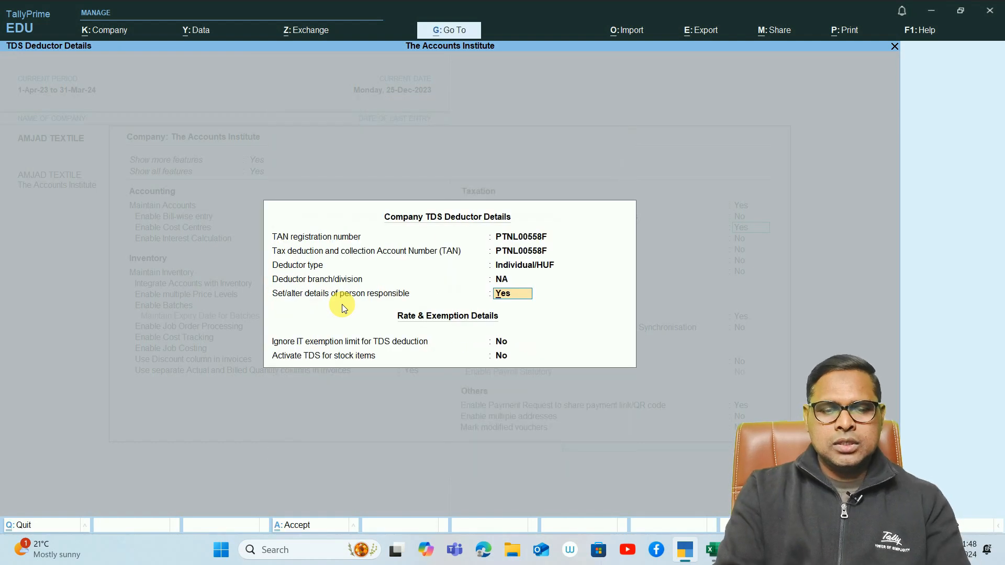
type("n")
key("Return")
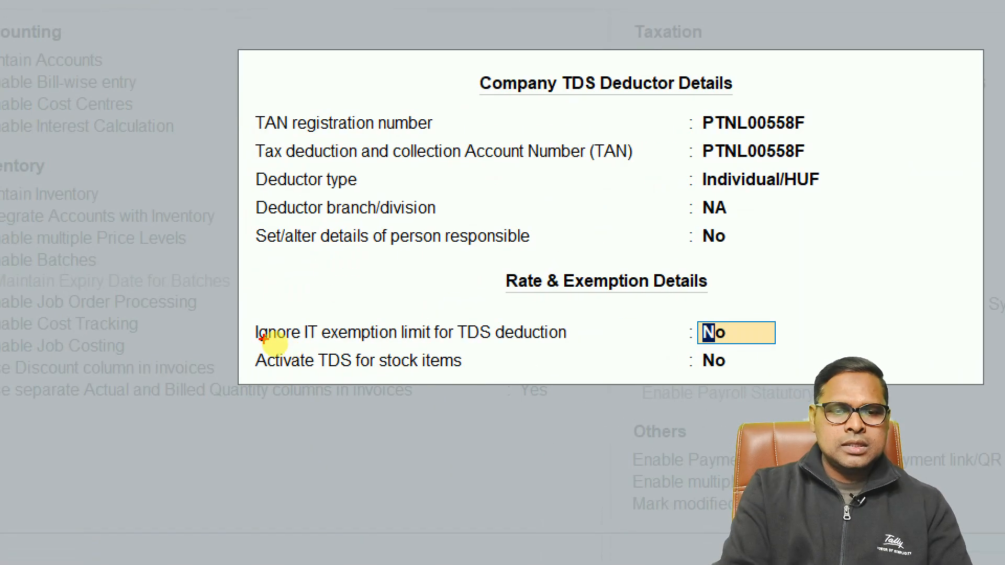
- Keep the IT exemption limit and stock item TDS options at No and accept the TDS deductor details
left_click_drag(241, 313, 412, 333)
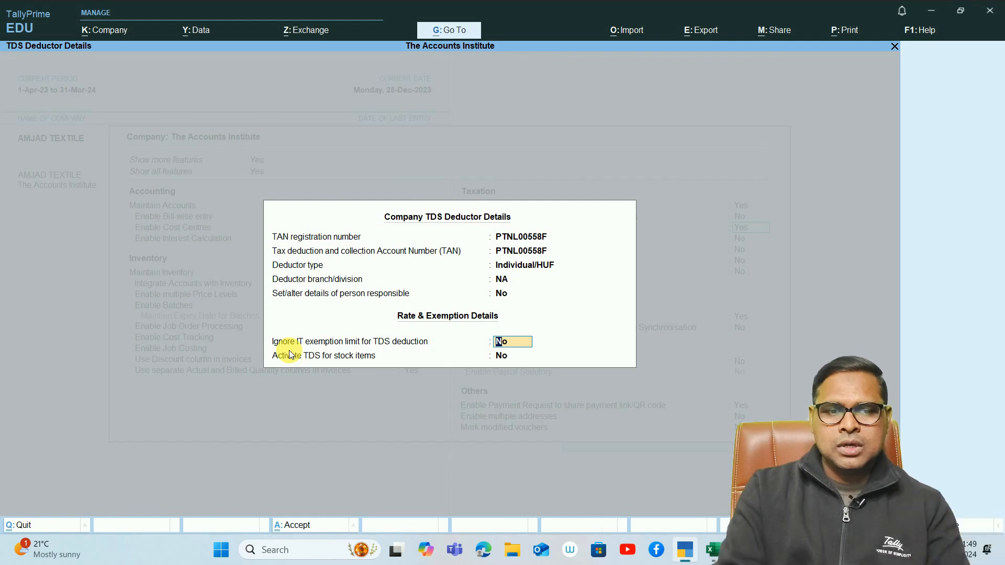
key("Return")
key("Return")
key("Return")
key("Return")
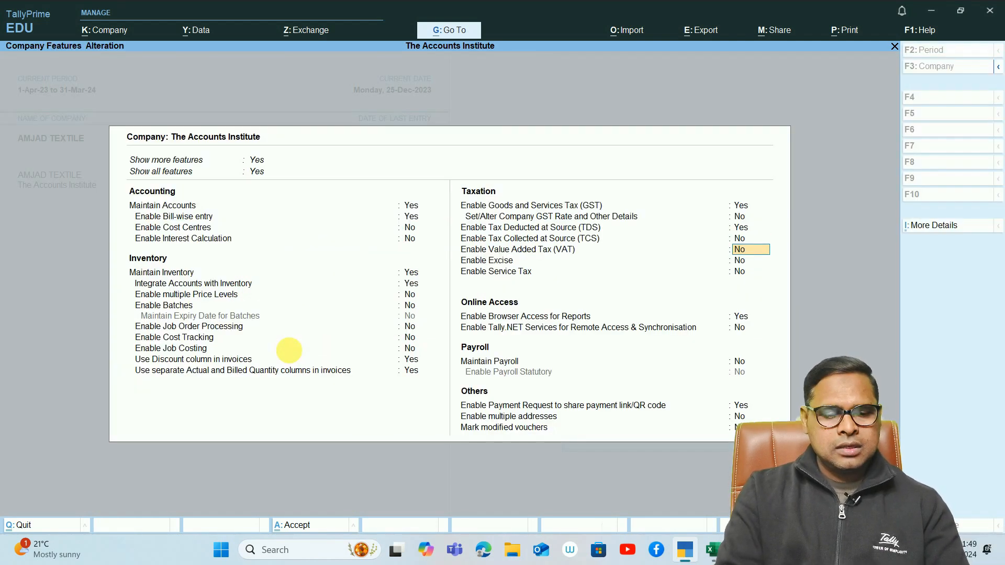
- Leave the company features and return to the Gateway of Tally
key("F3")
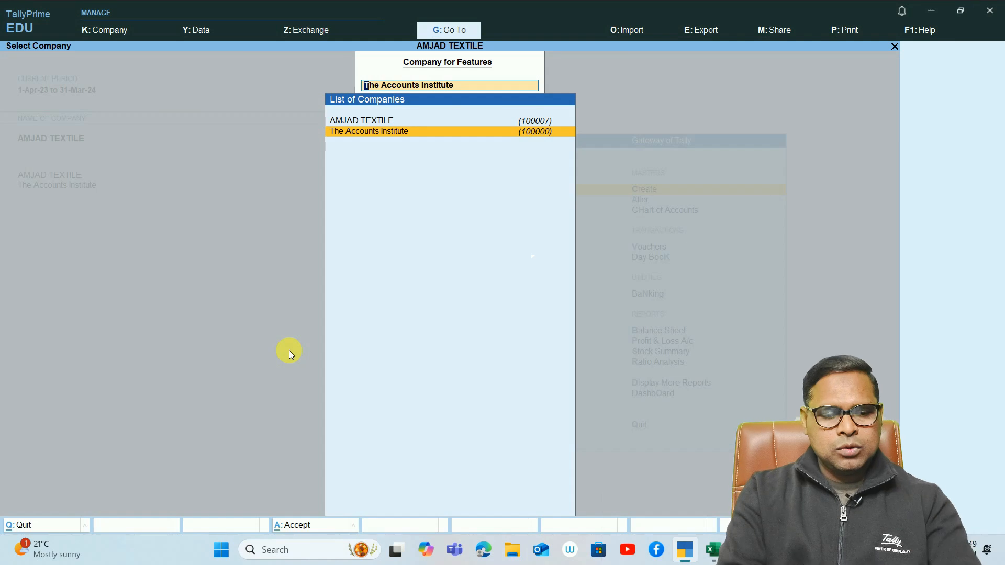
key("BackSpace")
key("Escape")
key("Escape")
key("Escape")
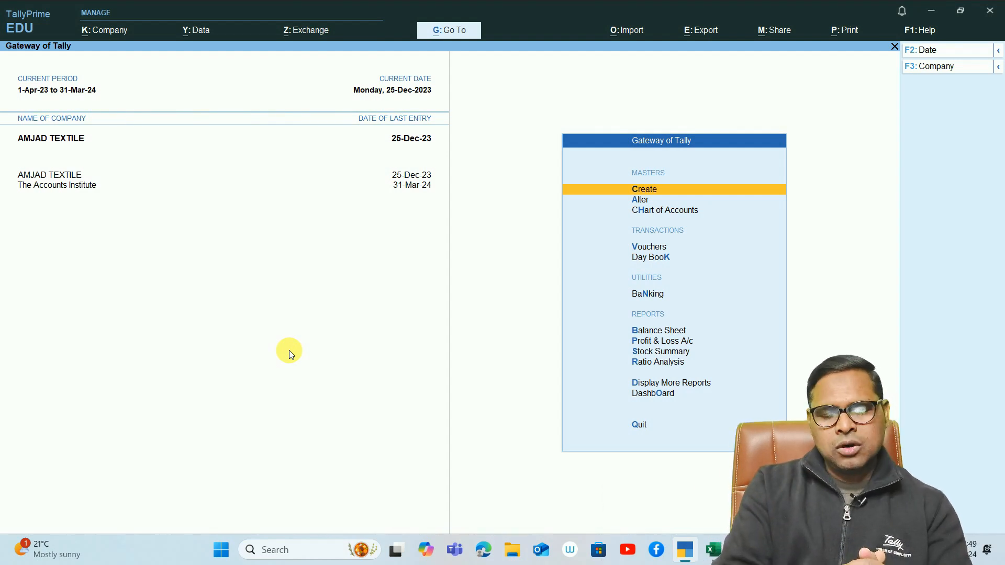
- Start a purchase voucher dated 1-Apr-23 with supplier invoice number 120, keeping 1-Apr-23 as the invoice date
key("Down")
key("Down")
key("Down")
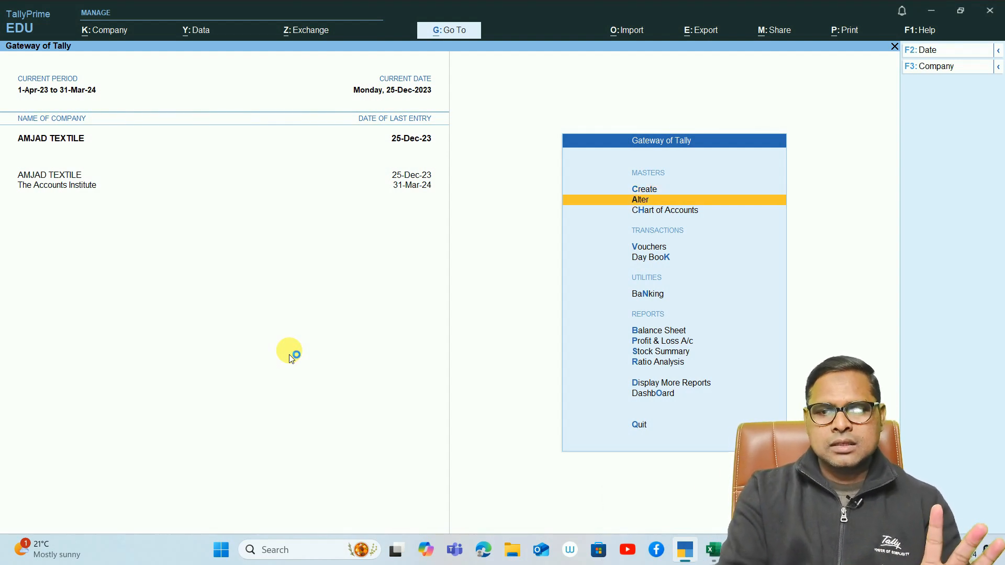
key("Return")
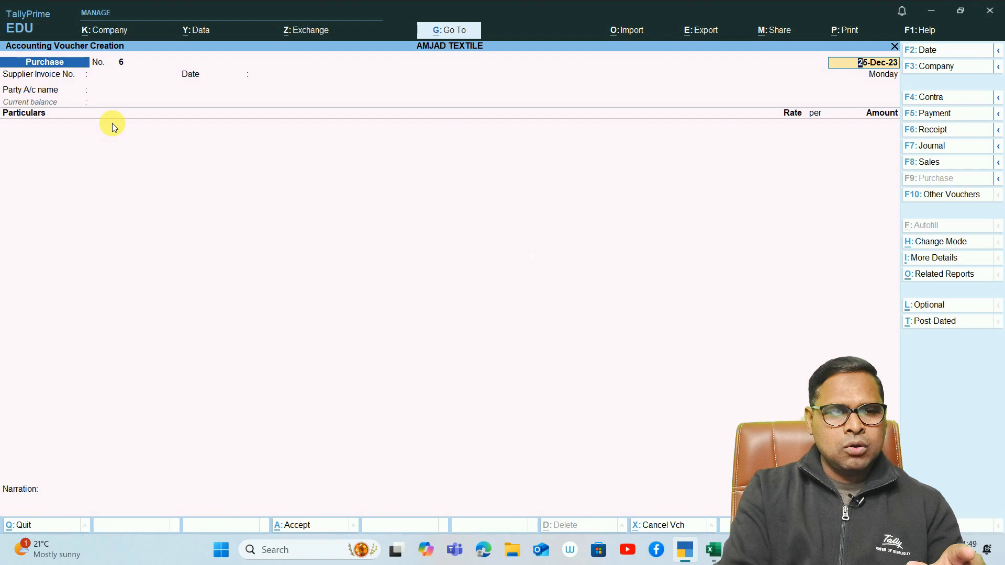
type("1-4-23")
key("Return")
type("120")
key("Return")
- Choose Bihari GTA as the party account, dismiss the receipt details, and open its ledger for alteration
key("Return")
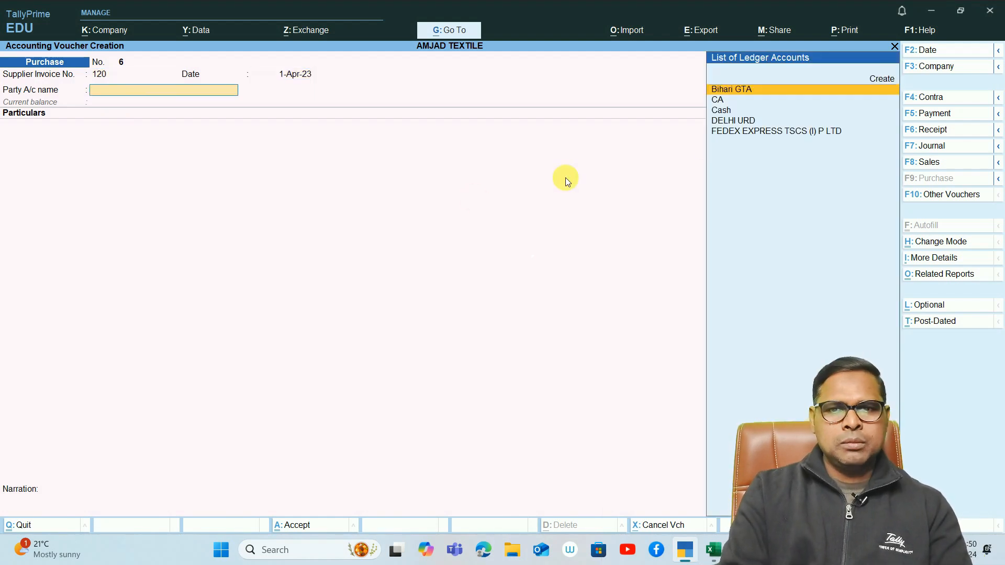
key("Return")
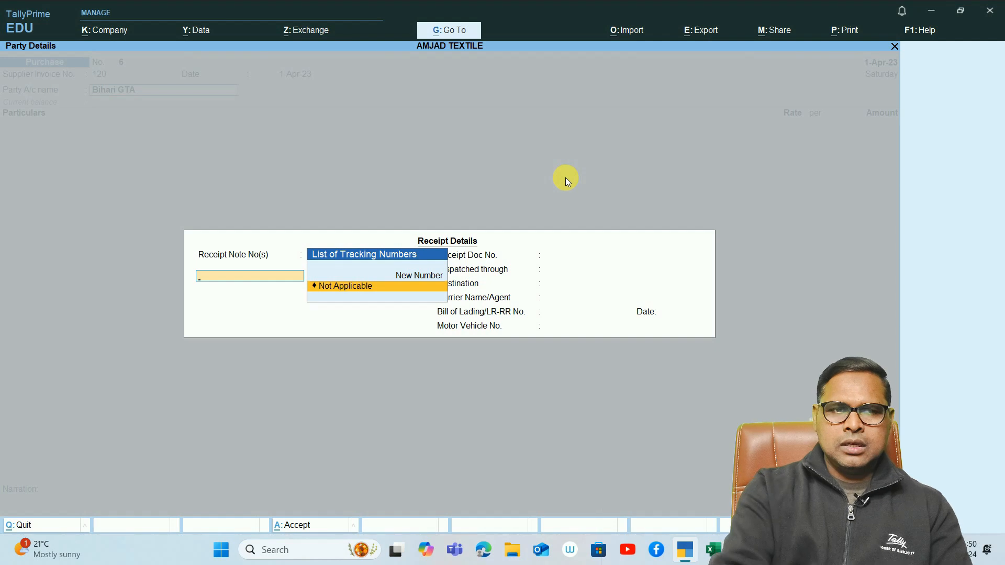
key("Escape")
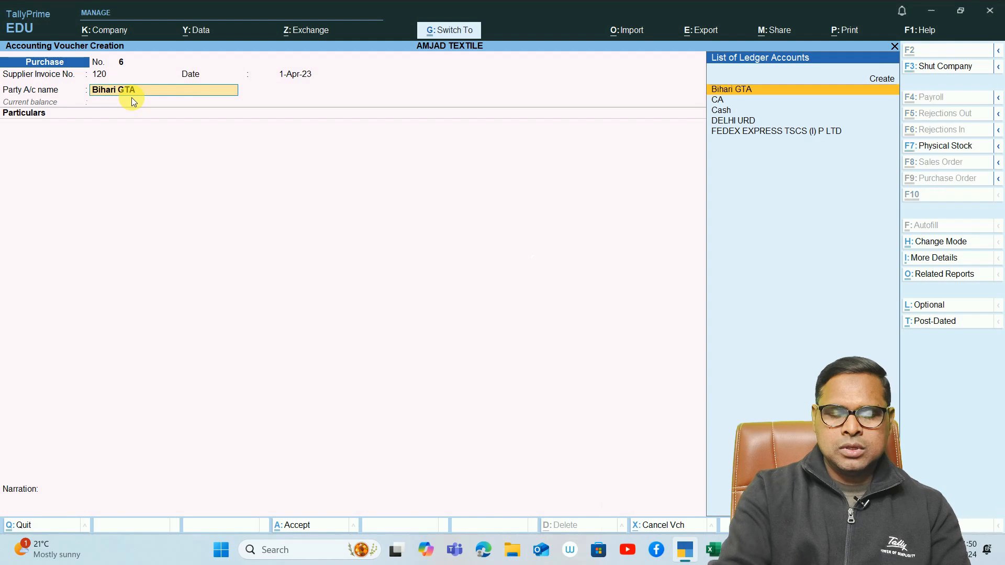
key("ctrl+Return")
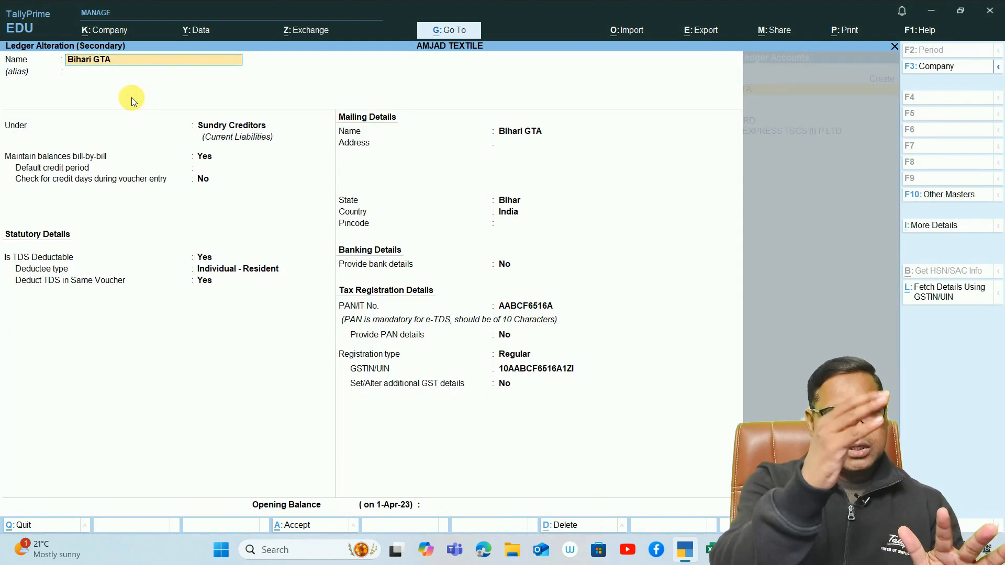
- Examine the Bihari GTA ledger's group, bill-by-bill settings and TDS statutory details, including deductee type and same-voucher deduction
key("Return")
key("Return")
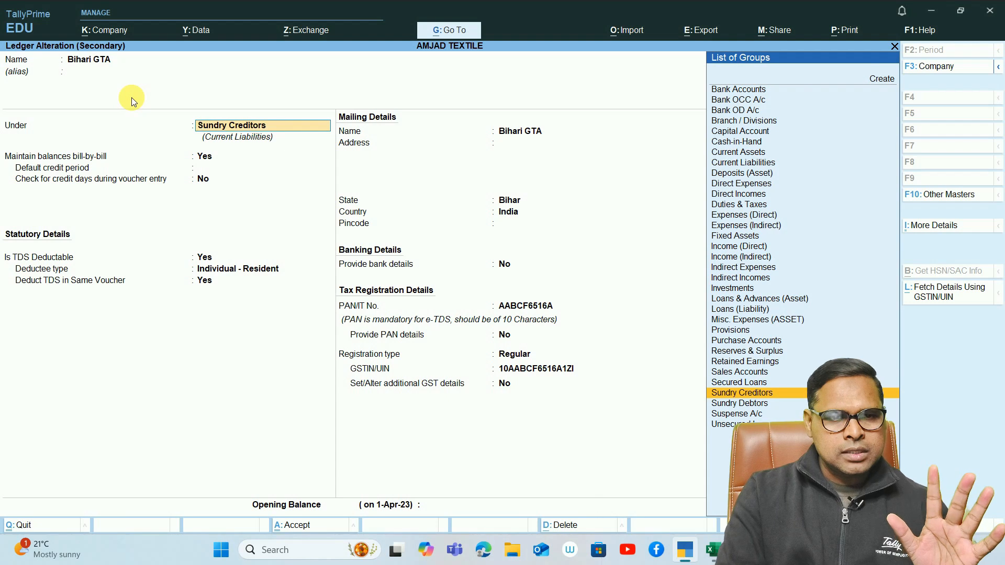
key("Return")
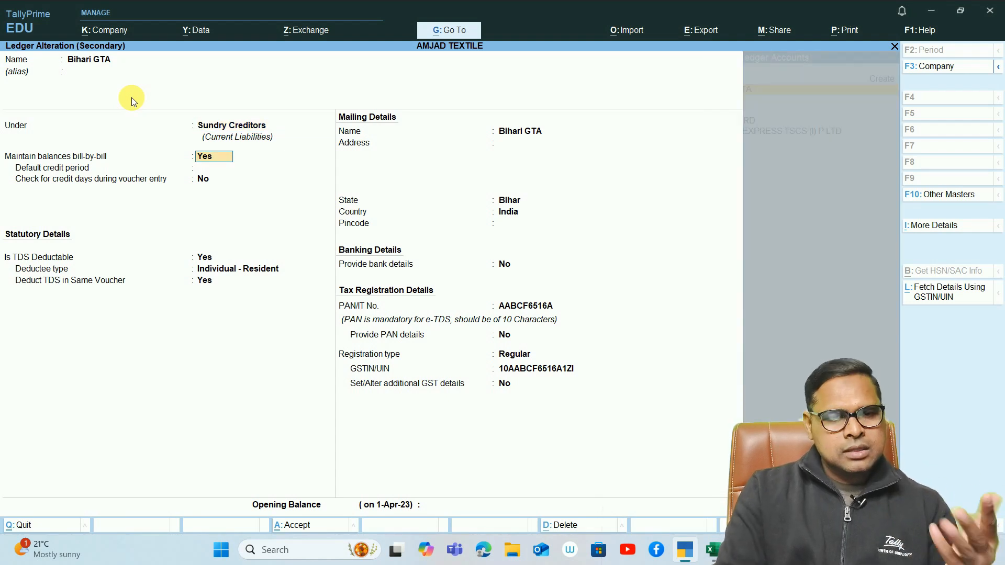
key("Return")
key("Return")
key("Return")
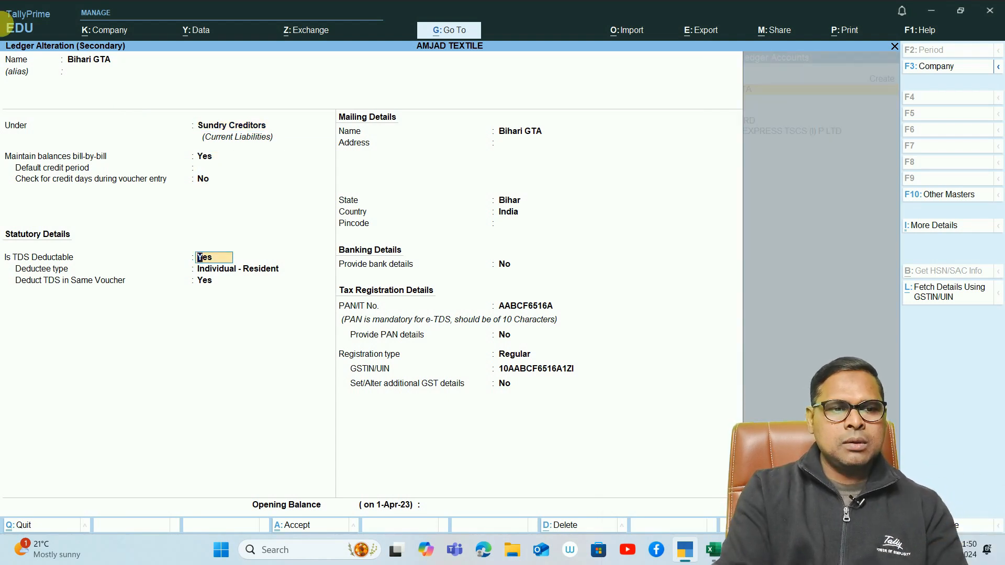
key("ctrl")
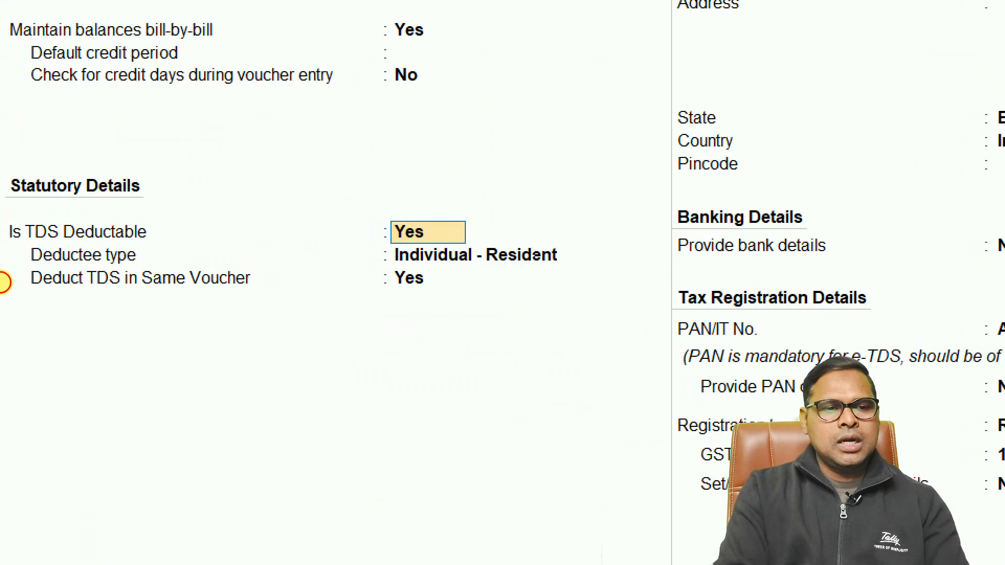
mouse_move(0, 145)
left_mouse_down()
mouse_move(165, 258)
mouse_move(499, 354)
left_mouse_up()
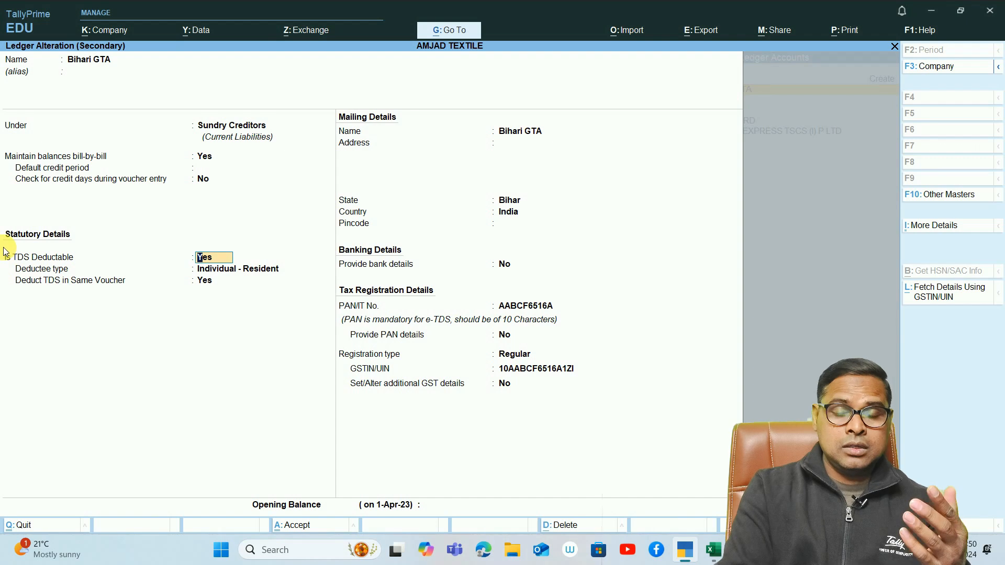
key("Return")
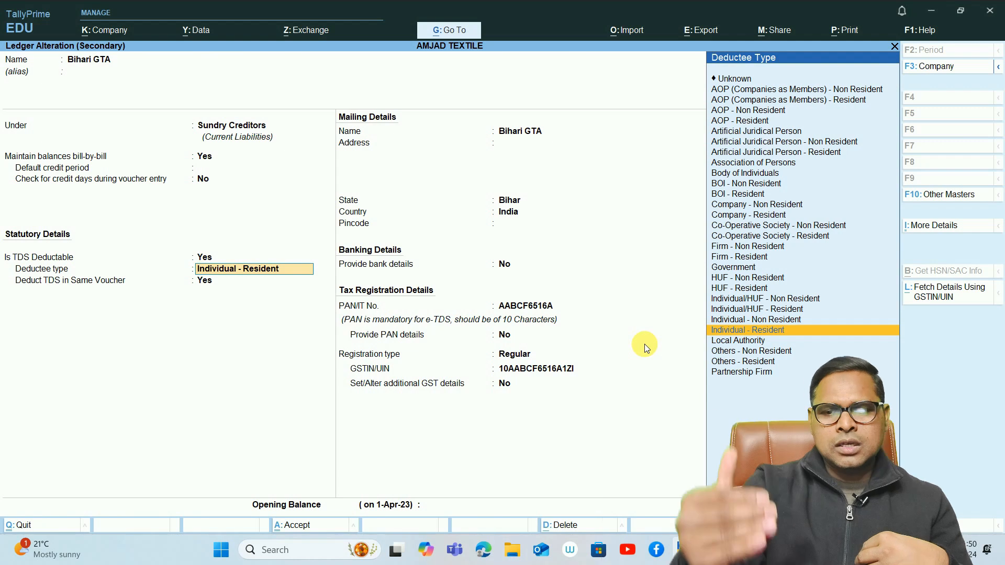
key("Return")
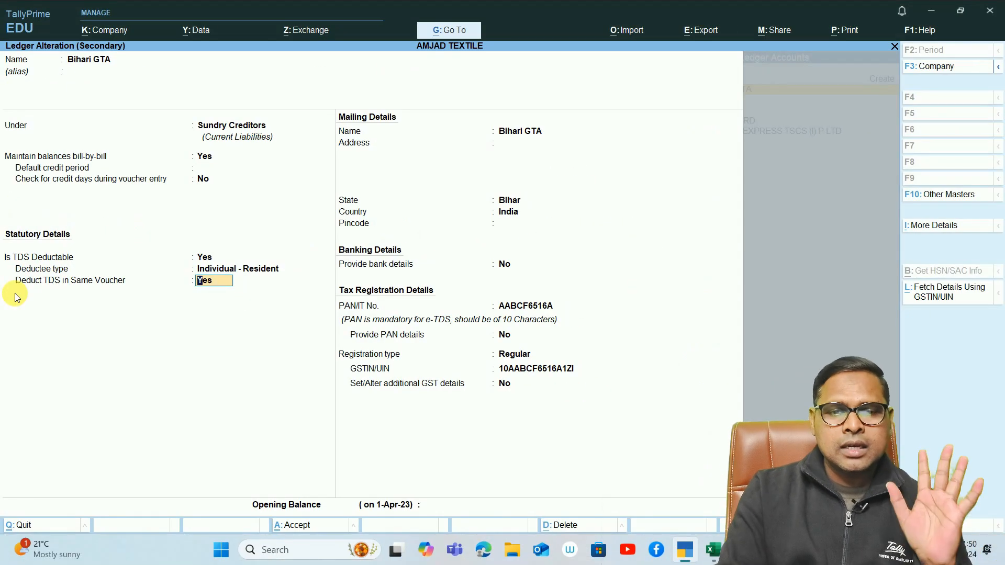
key("Return")
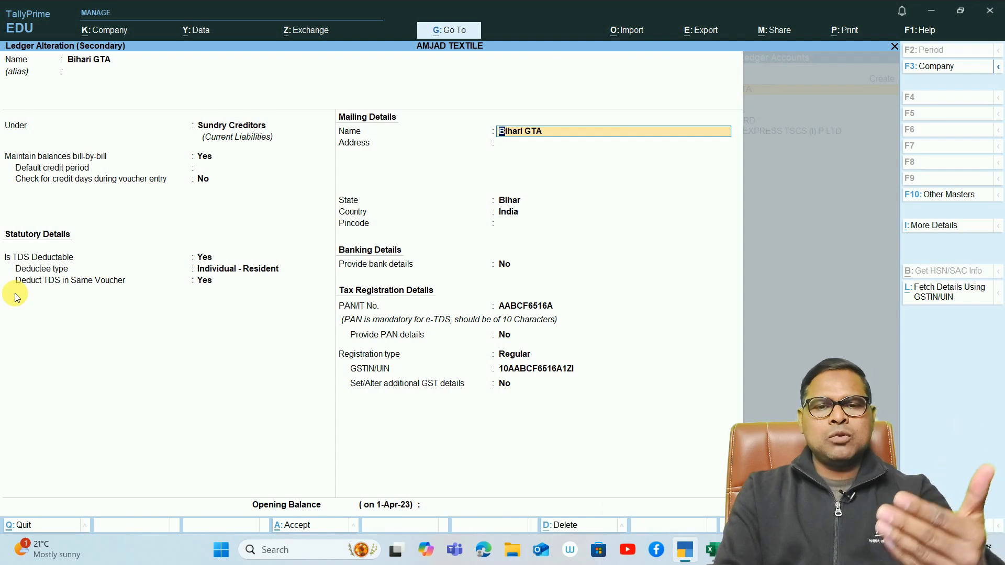
- Examine the Bihari GTA ledger's mailing, banking, PAN and GST registration details
key("Return")
key("Return")
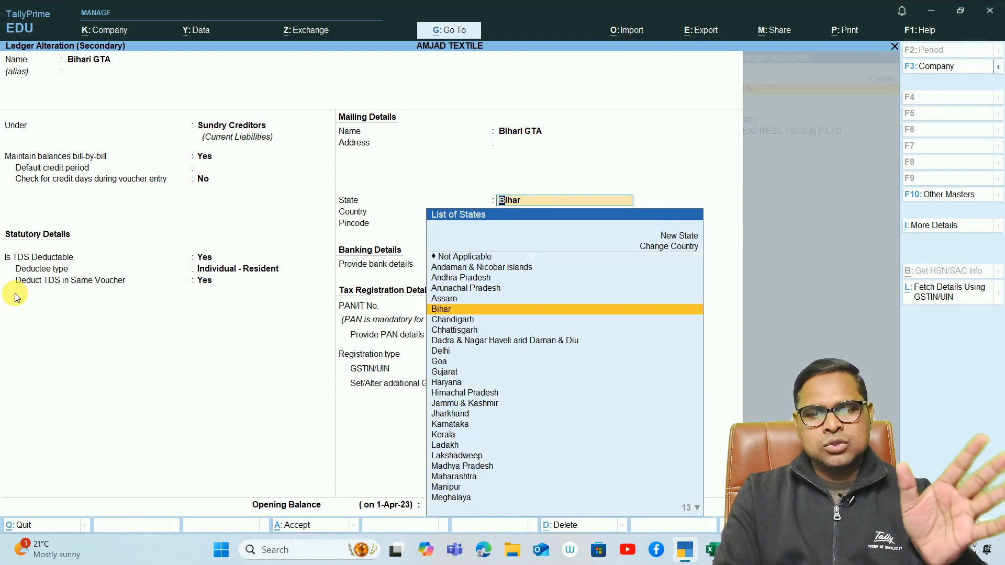
key("Return")
key("Return")
key("Return")
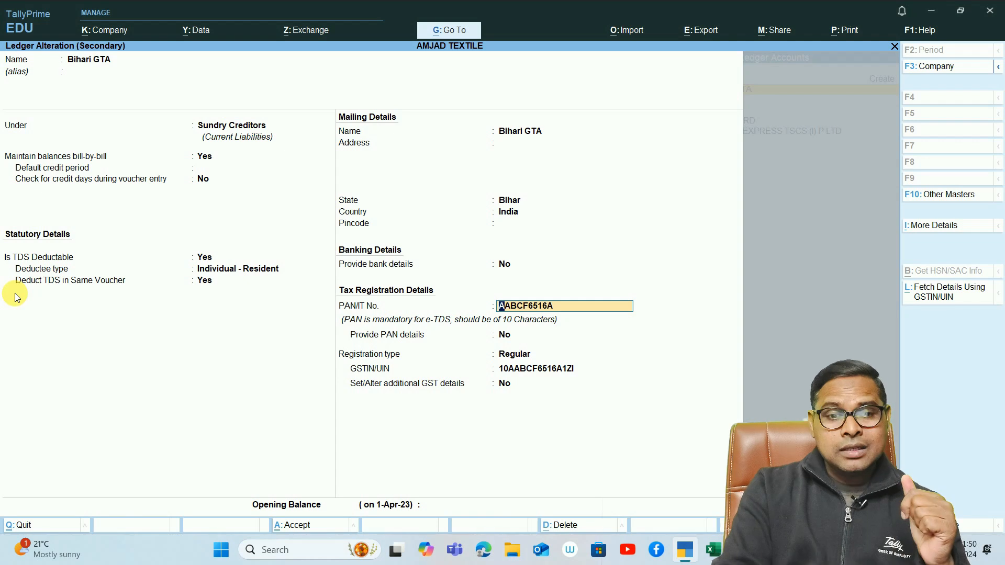
key("ctrl+1")
left_click(459, 322)
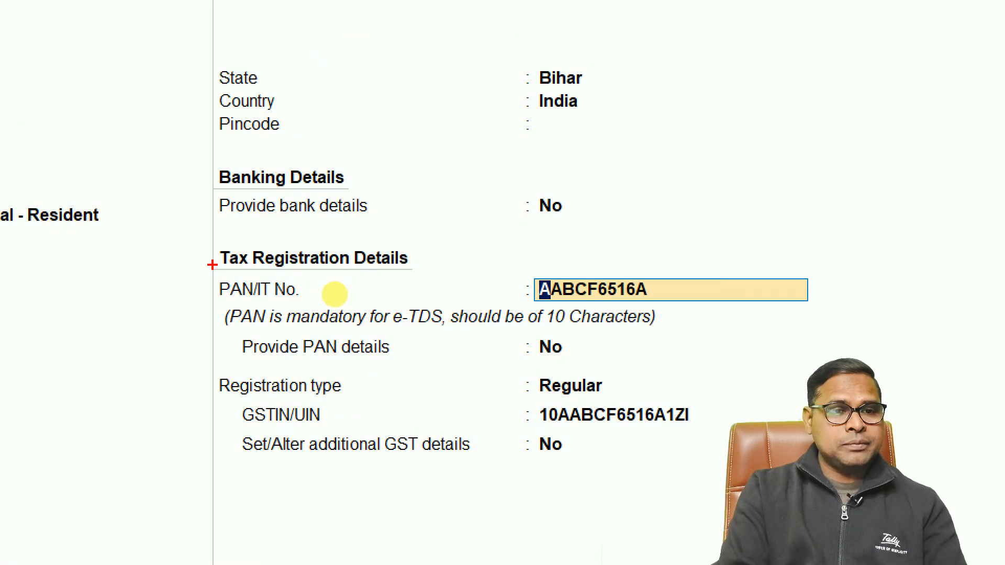
left_click_drag(207, 268, 841, 308)
key("Escape")
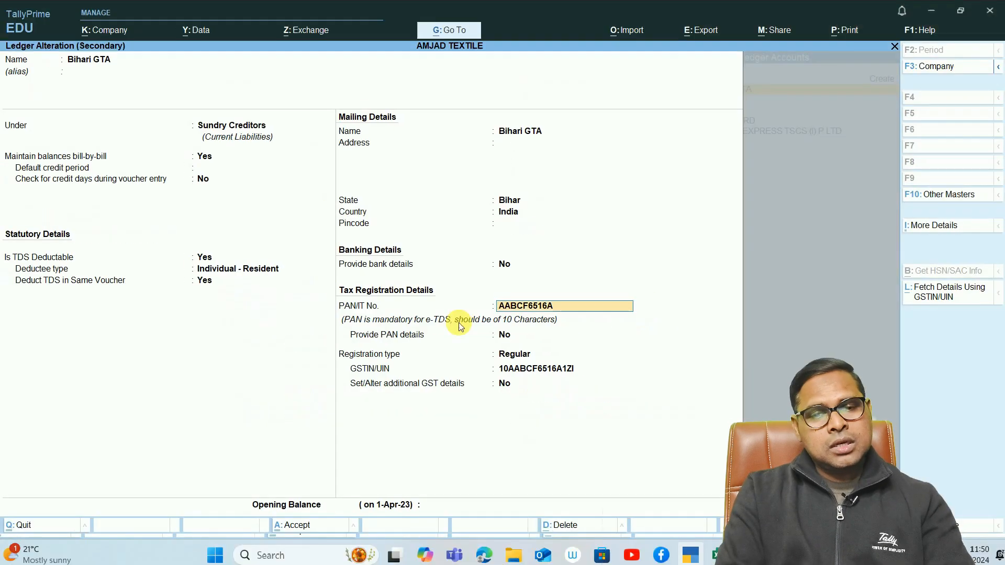
left_click(504, 334)
key("Return")
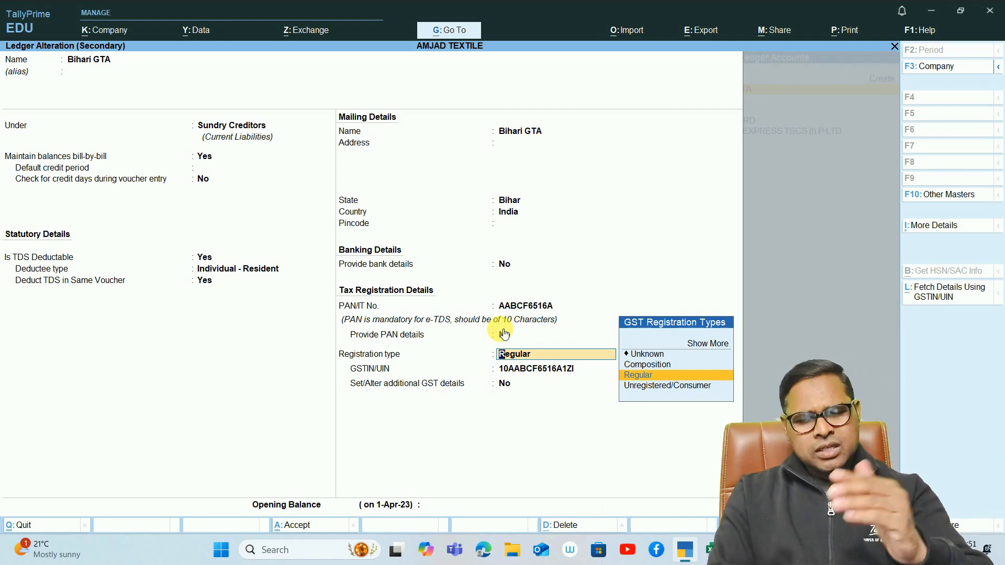
key("Return")
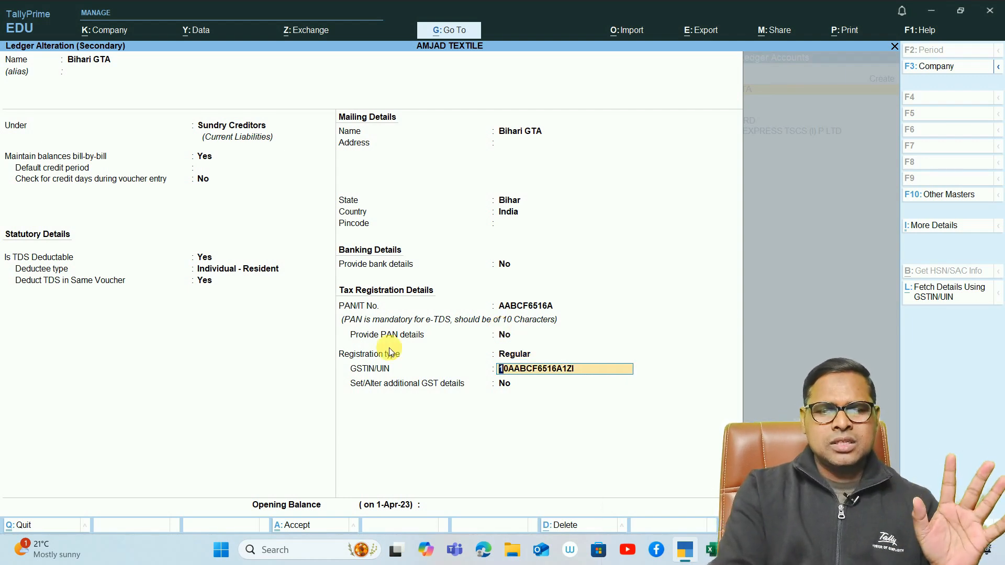
key("Return")
key("Return")
key("Return")
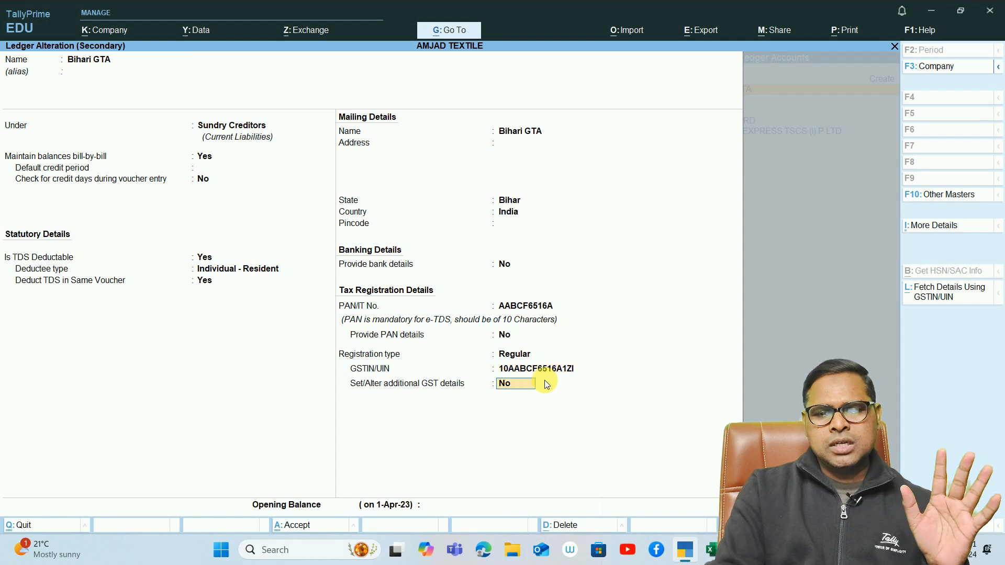
- Accept the Bihari GTA ledger and skip the receipt and party details to reach the voucher's particulars
key("Return")
key("Return")
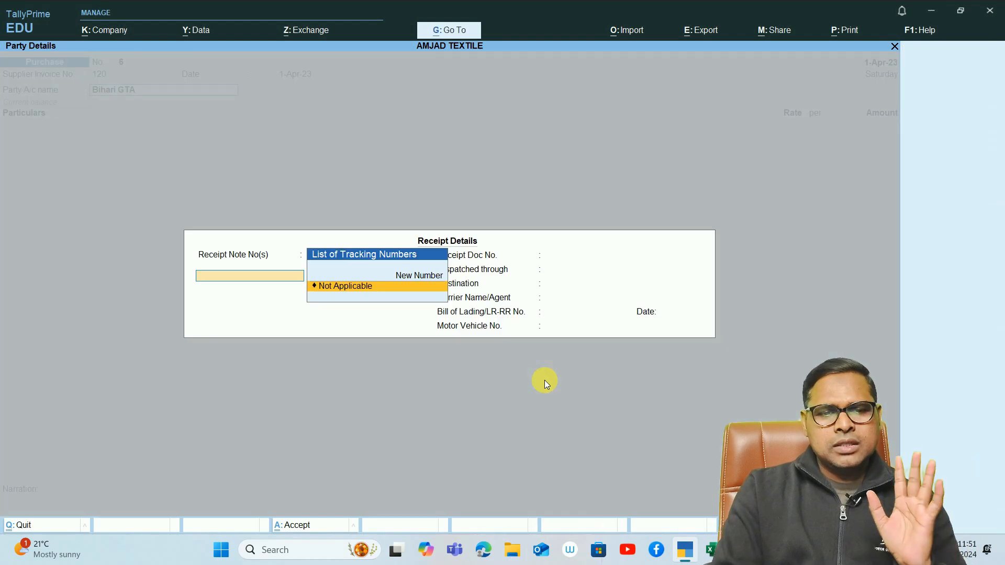
key("ctrl+a")
key("ctrl+a")
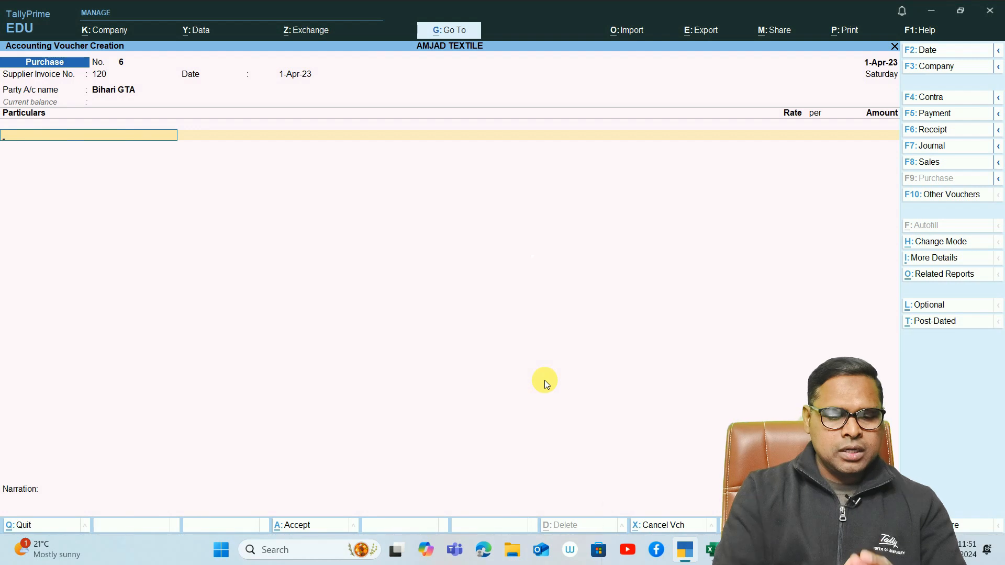
- Choose Freight Inward as the voucher's expense ledger and open that ledger for alteration
type("In")
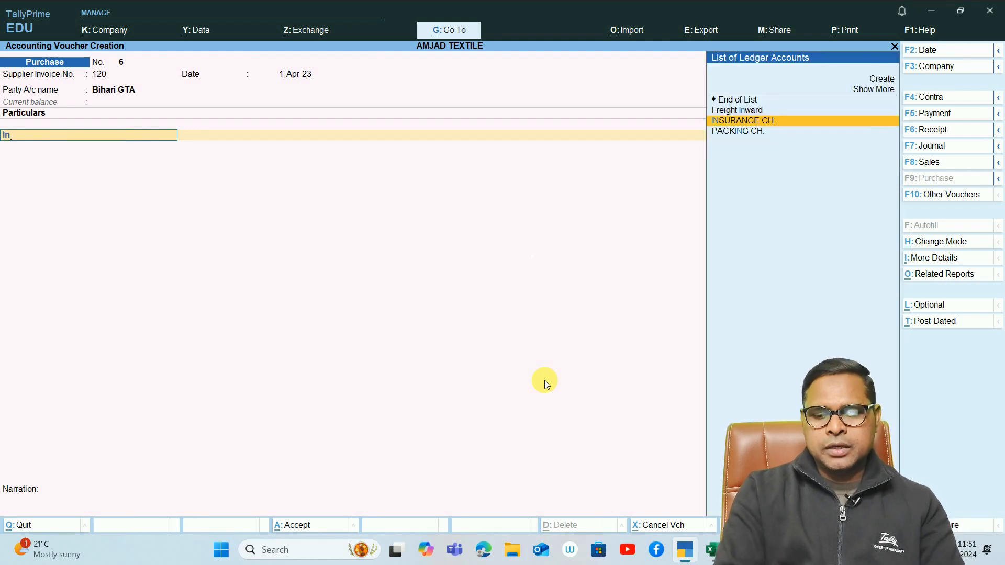
key("Up")
key("Return")
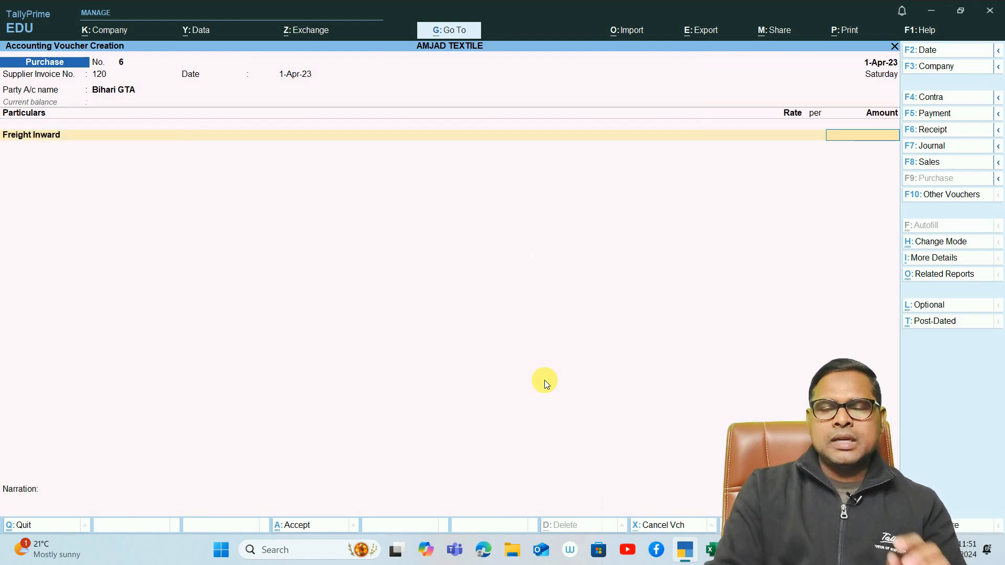
key("BackSpace")
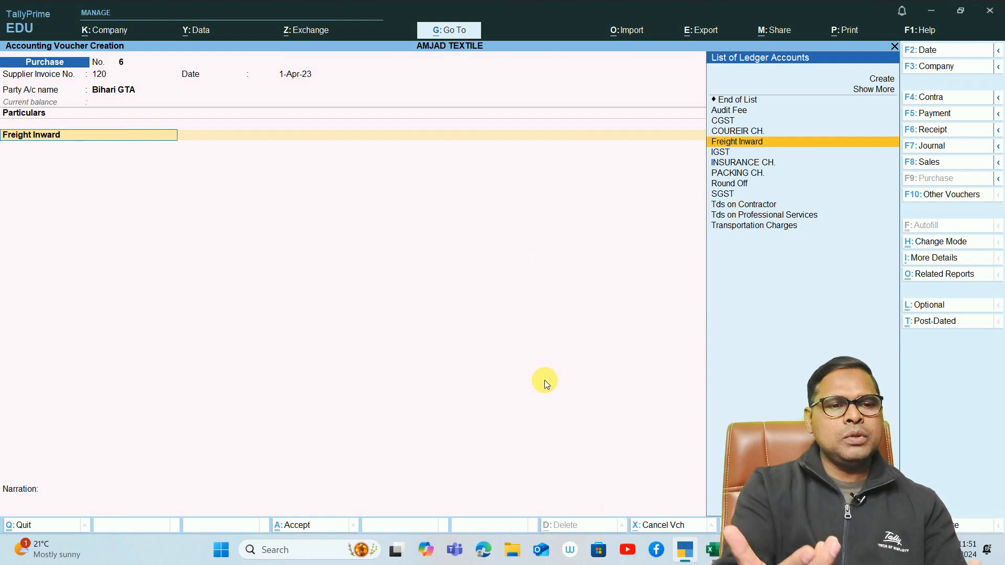
key("ctrl+Return")
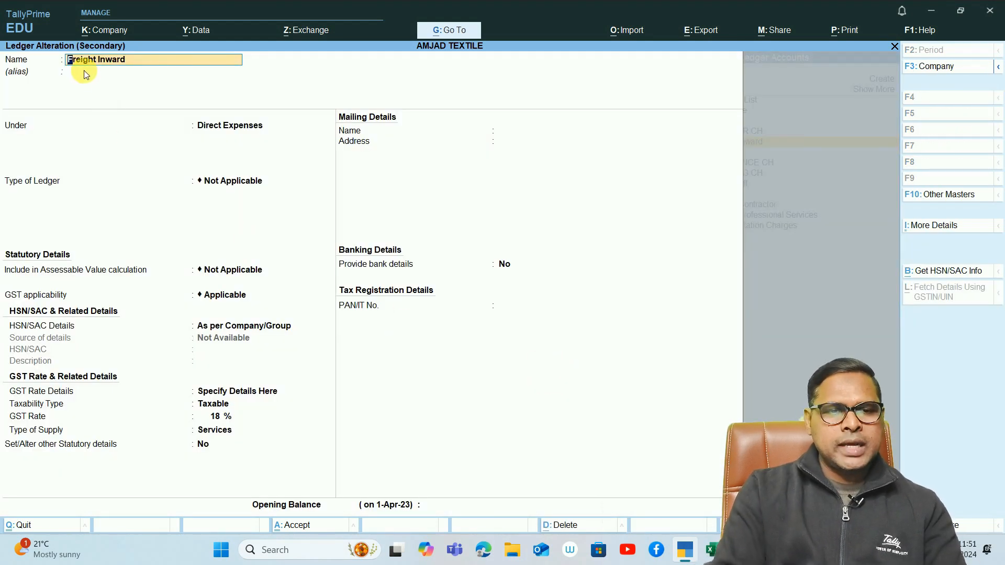
- Set the Freight Inward ledger's HSN/SAC details to Specify Details Here and enter HSN/SAC 123456
key("Return")
key("Return")
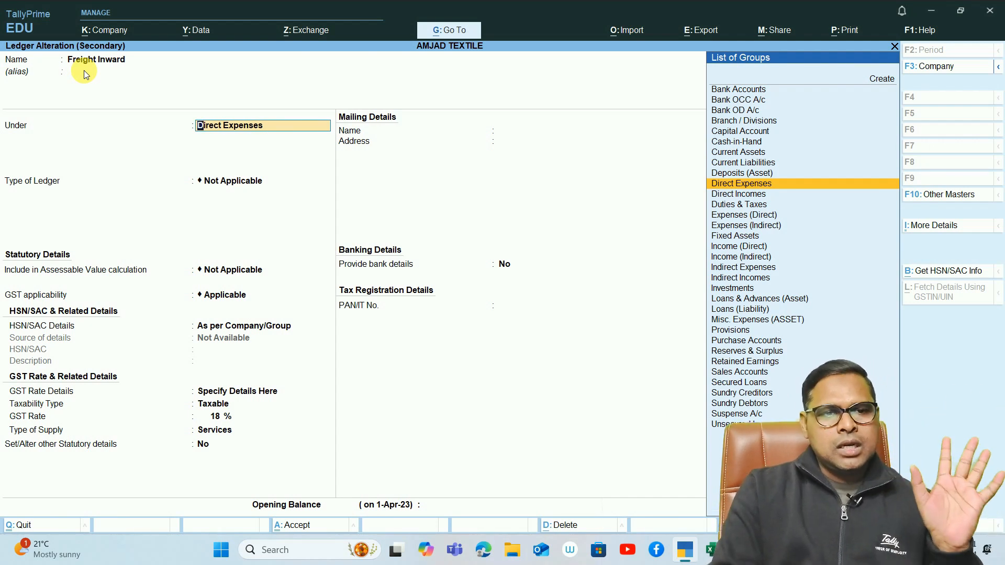
key("Return")
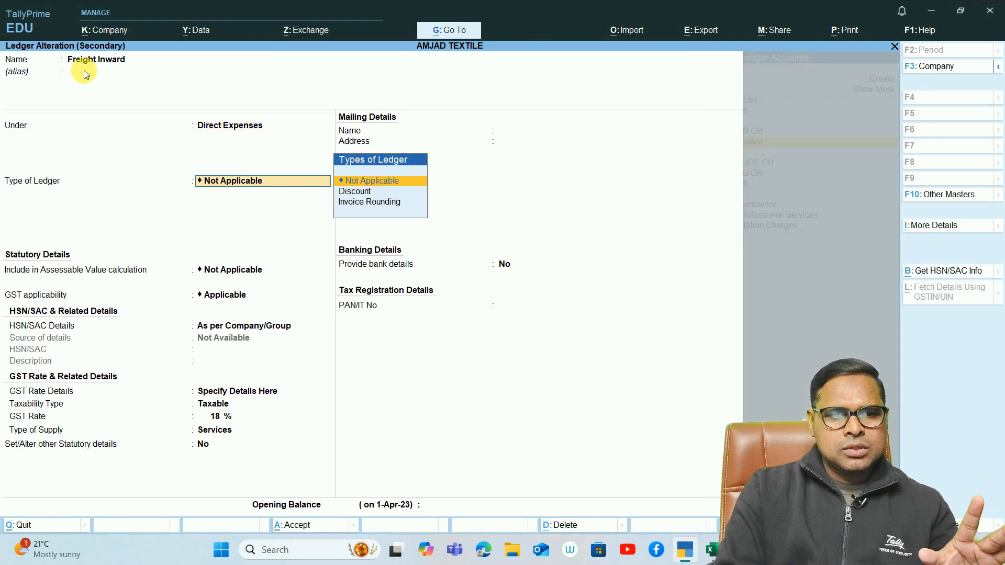
key("Return")
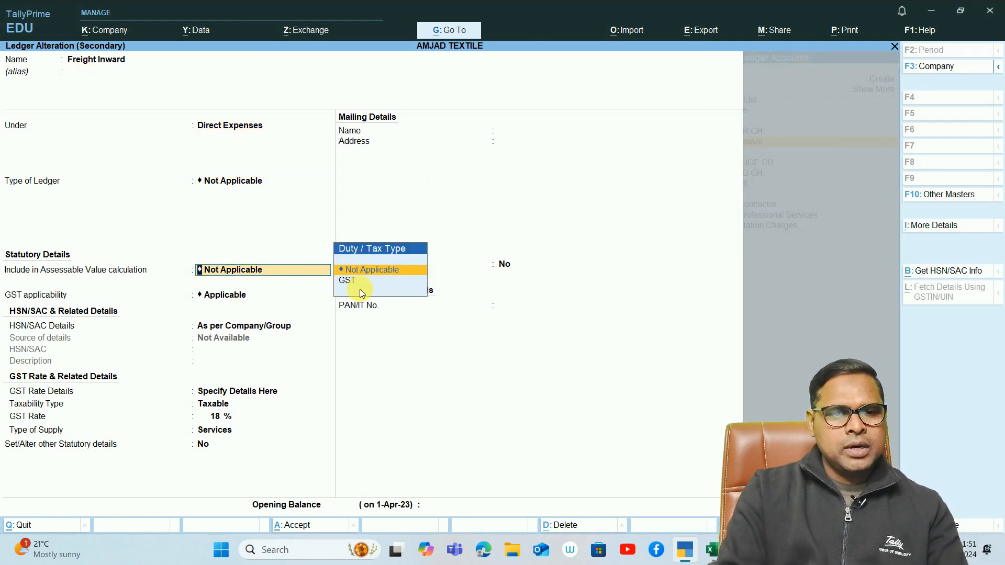
key("Return")
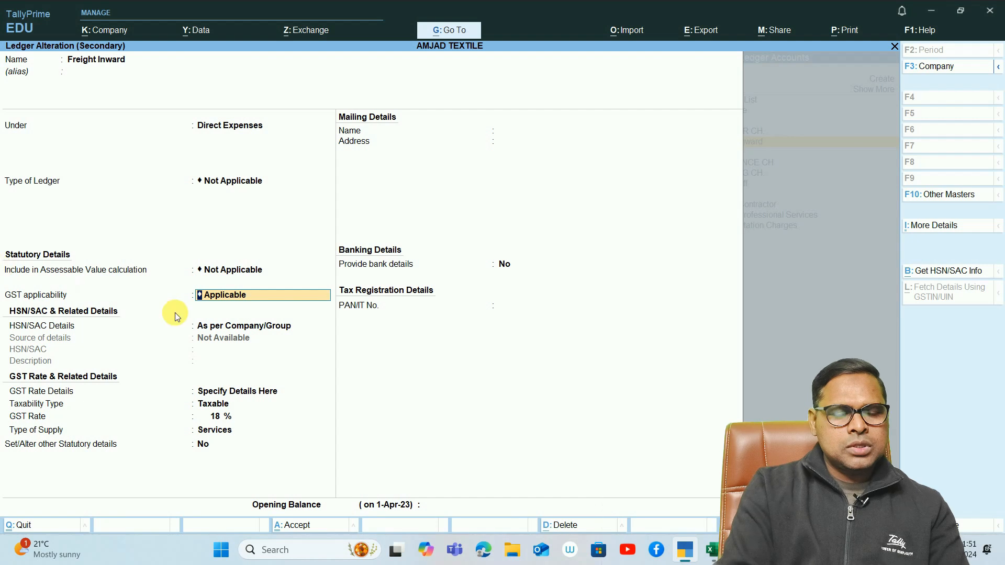
key("Return")
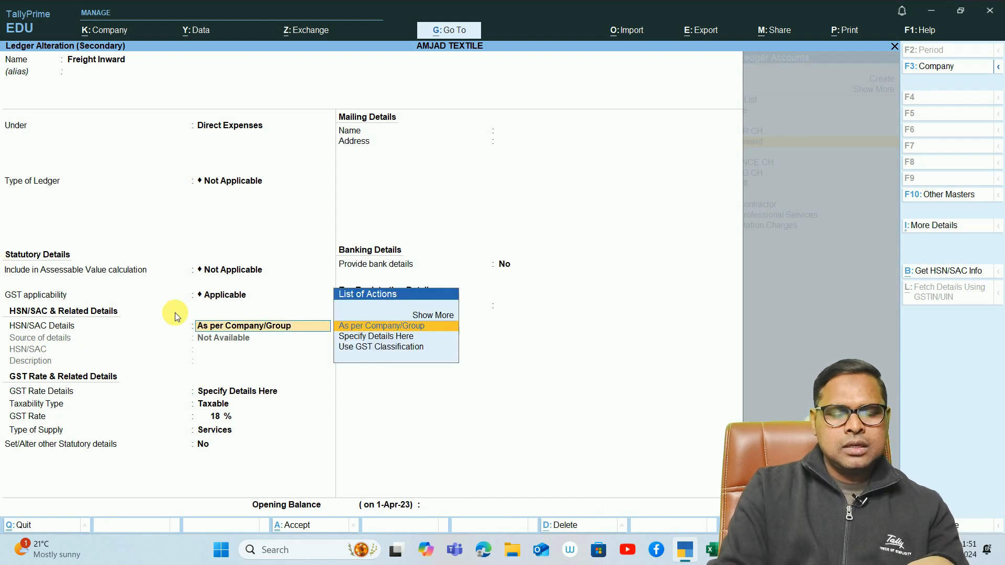
left_click(387, 338)
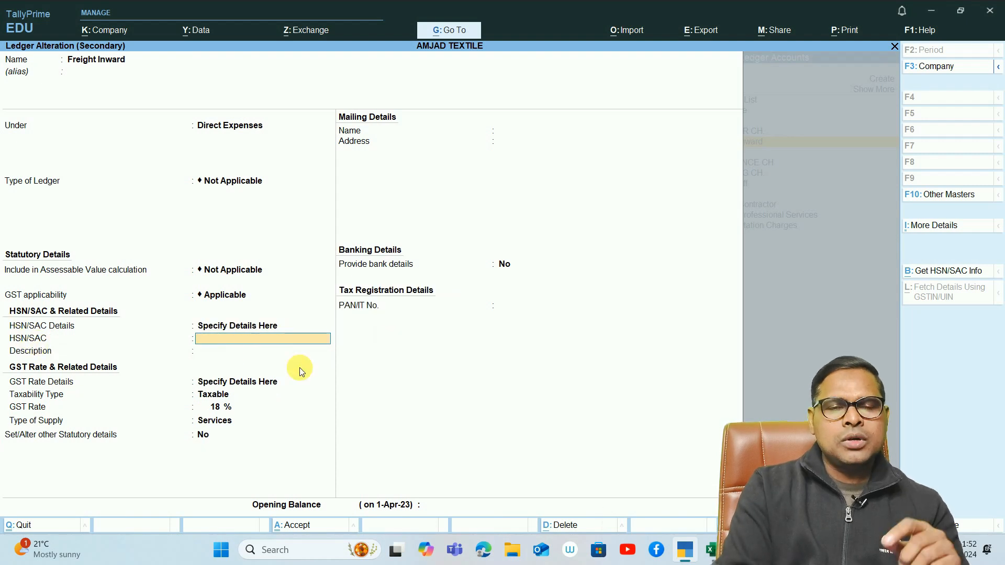
type("123456")
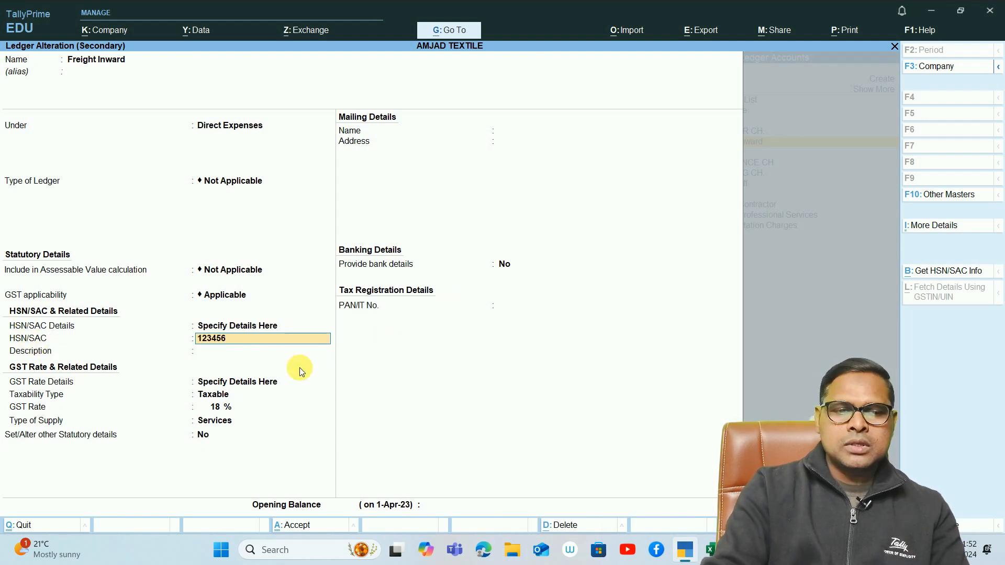
key("Return")
- Keep Freight Inward taxable at 18% as Services, and set the option to alter other statutory details to Yes
key("Return")
key("Return")
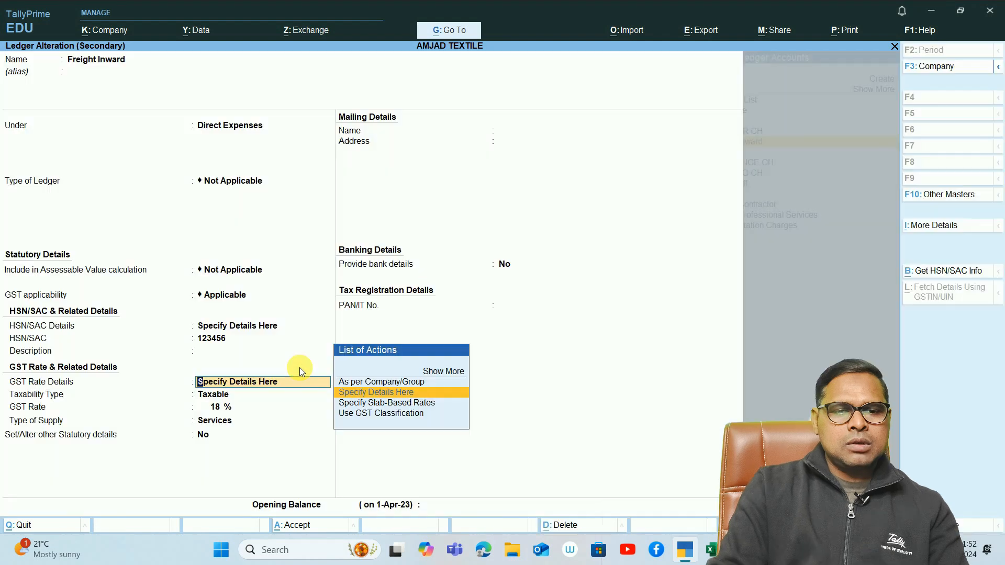
key("Return")
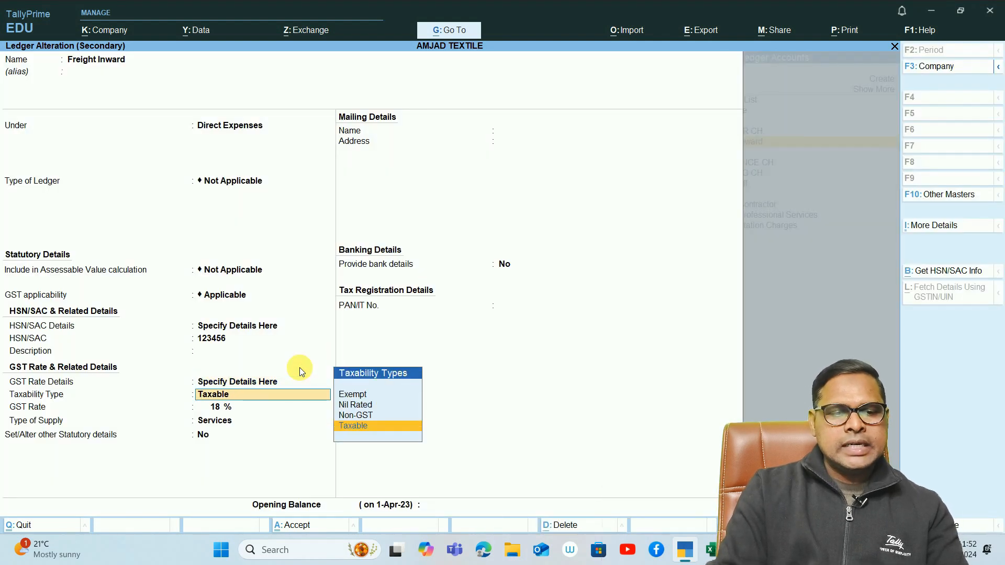
key("Return")
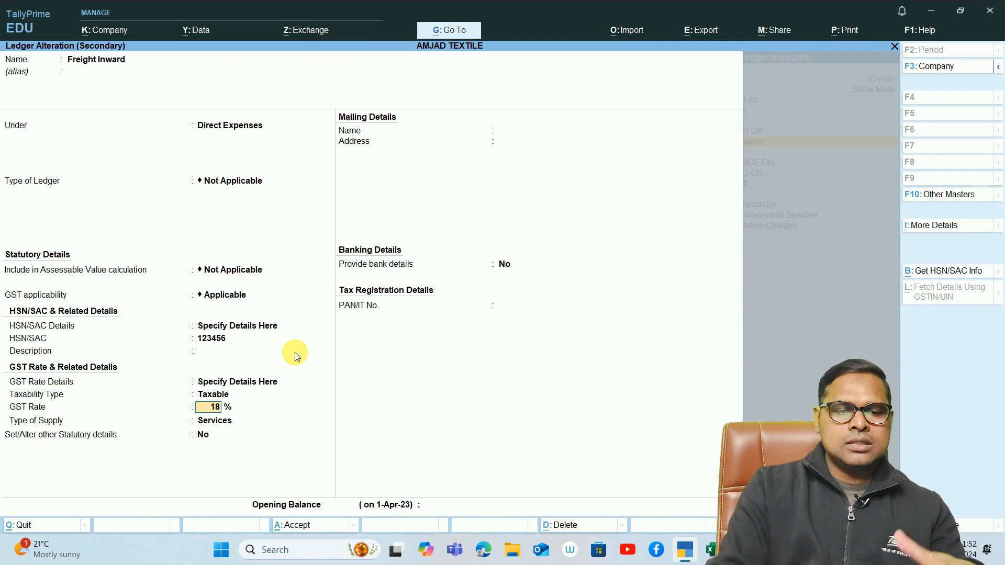
key("Return")
key("Return")
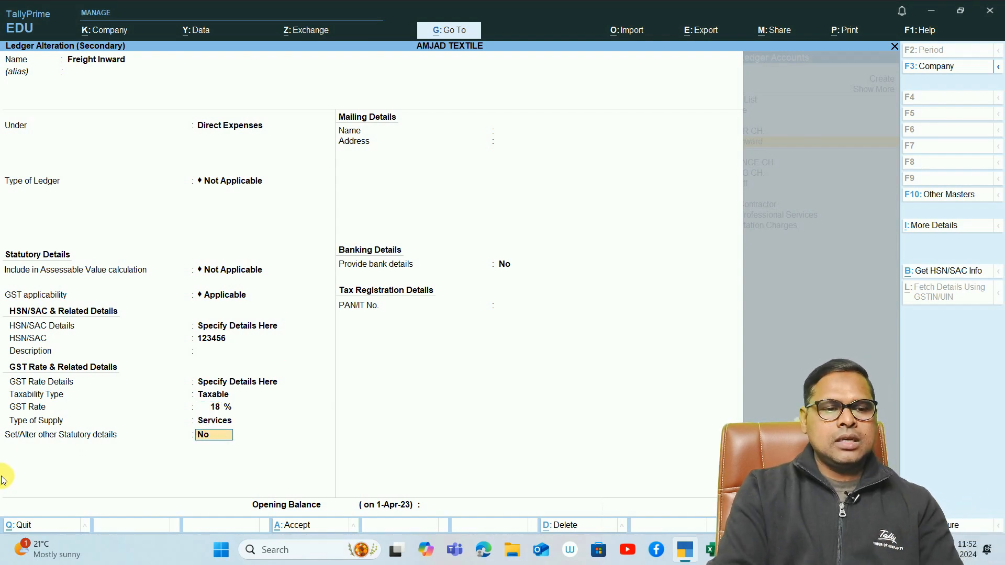
key("ctrl")
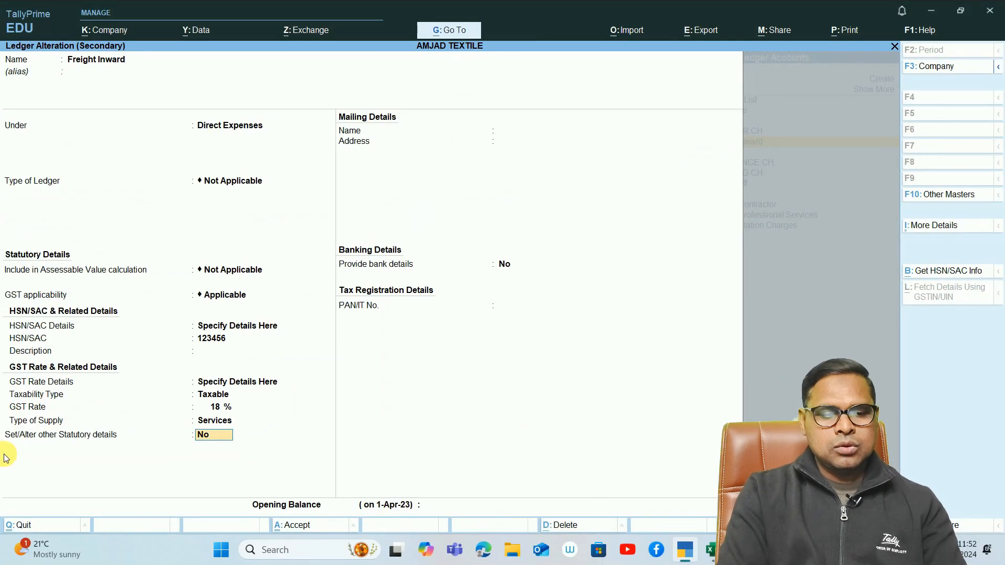
type("y")
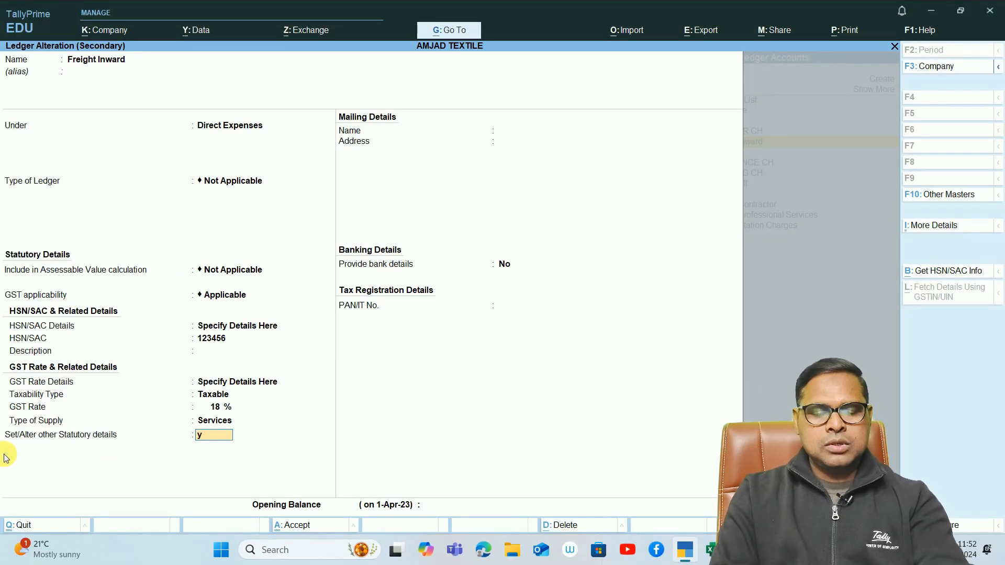
key("Return")
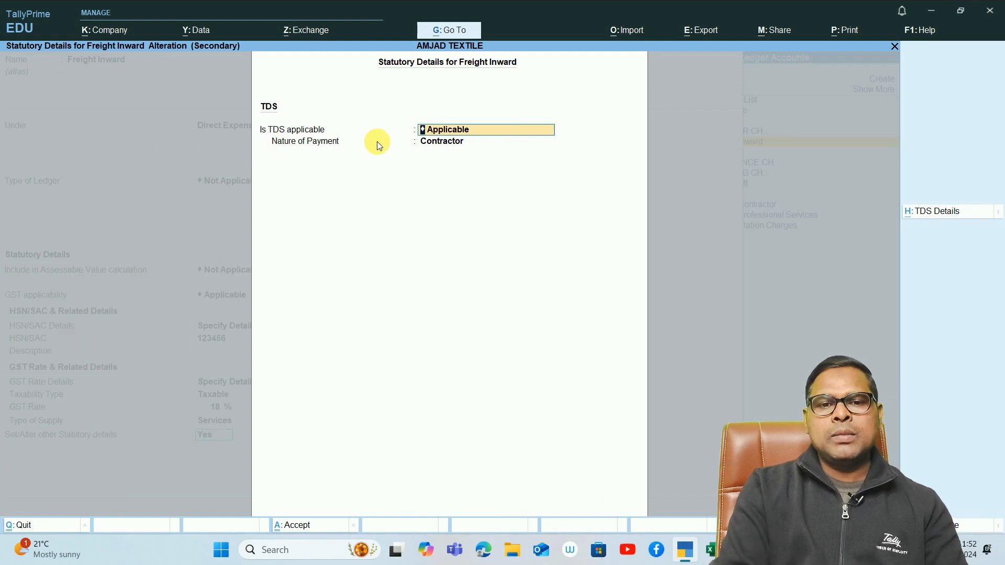
- Open the Contractor nature of payment and examine its section, payment and remittance codes, TDS rates and exemption limit settings
left_click(443, 141)
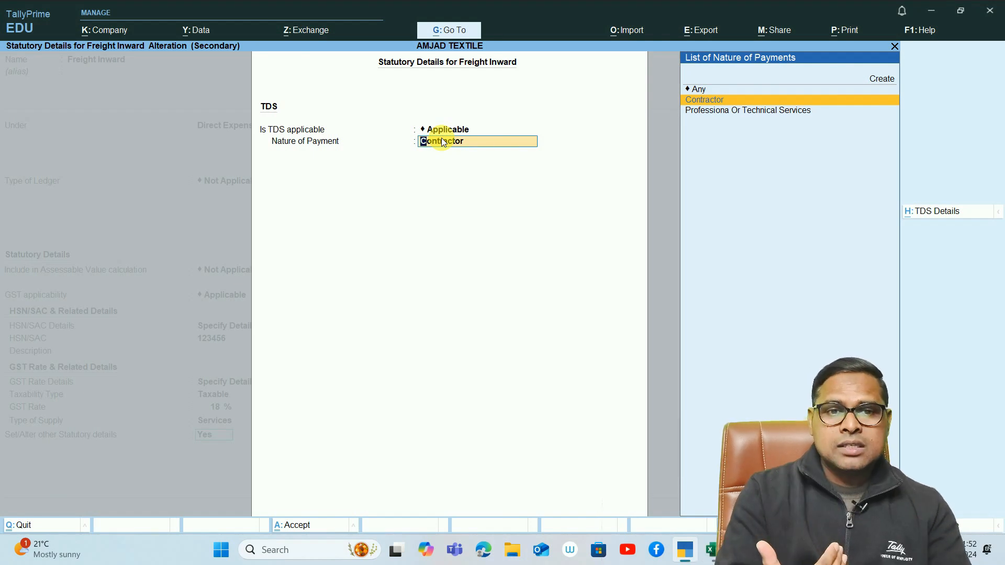
key("ctrl+Return")
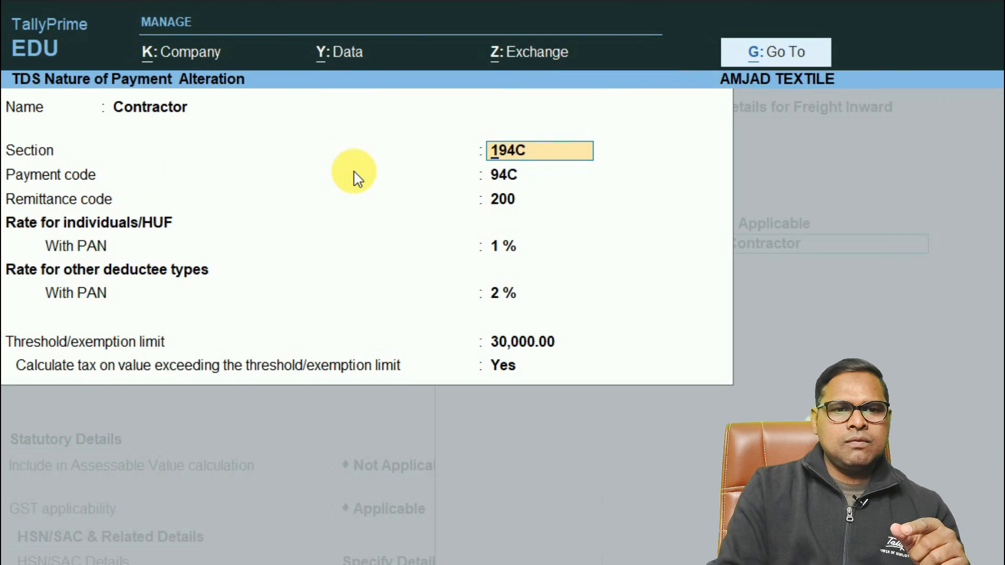
key("Return")
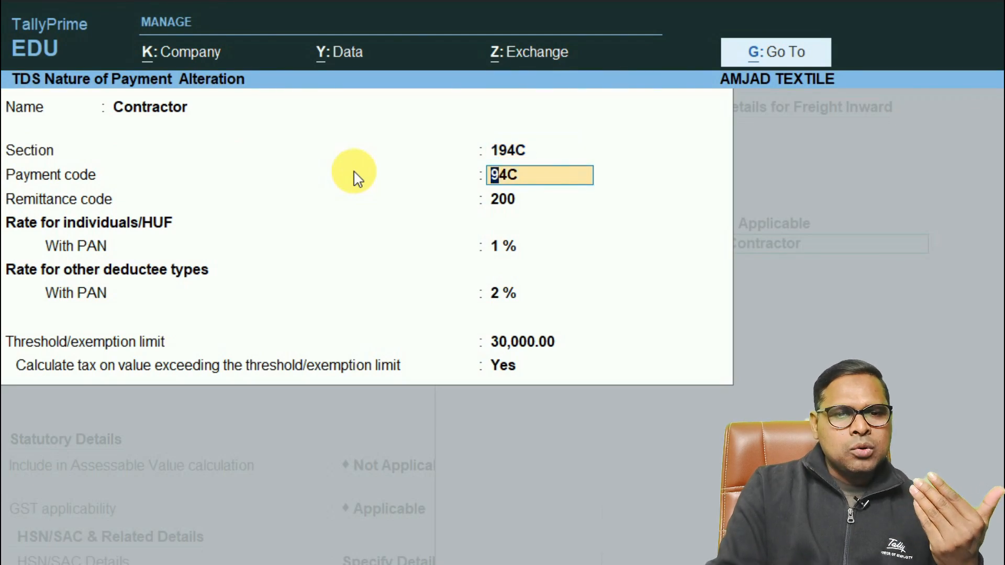
key("Return")
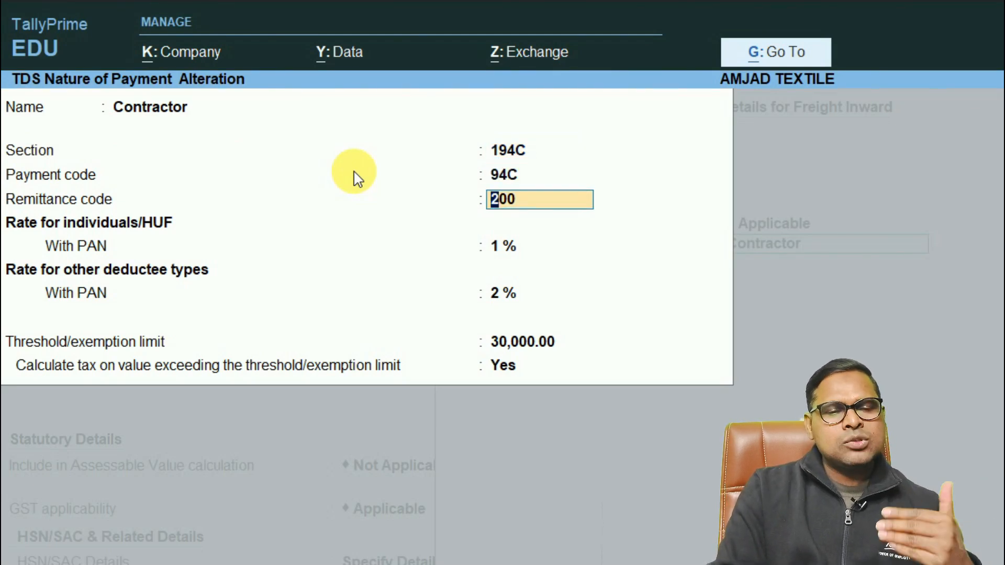
key("Return")
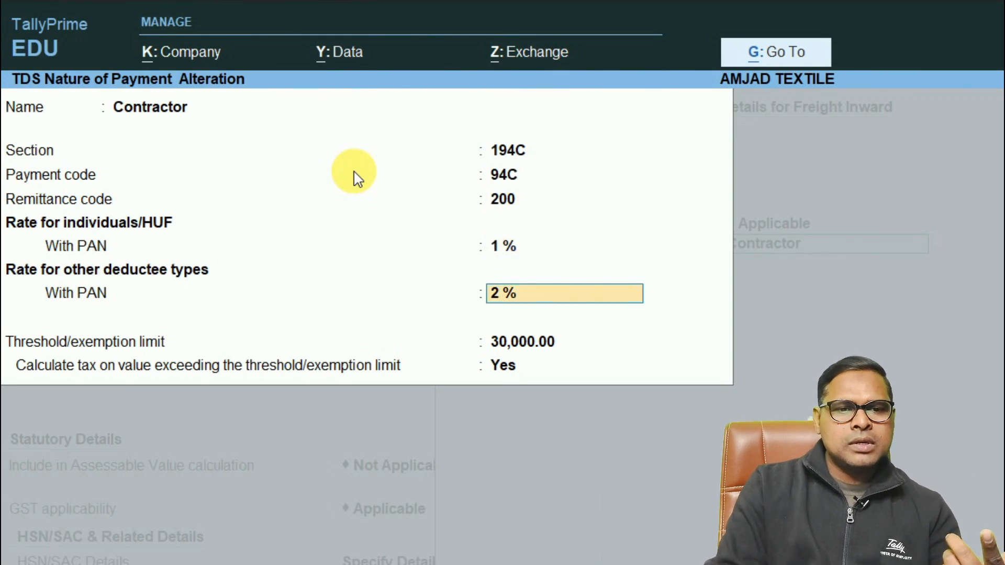
key("Return")
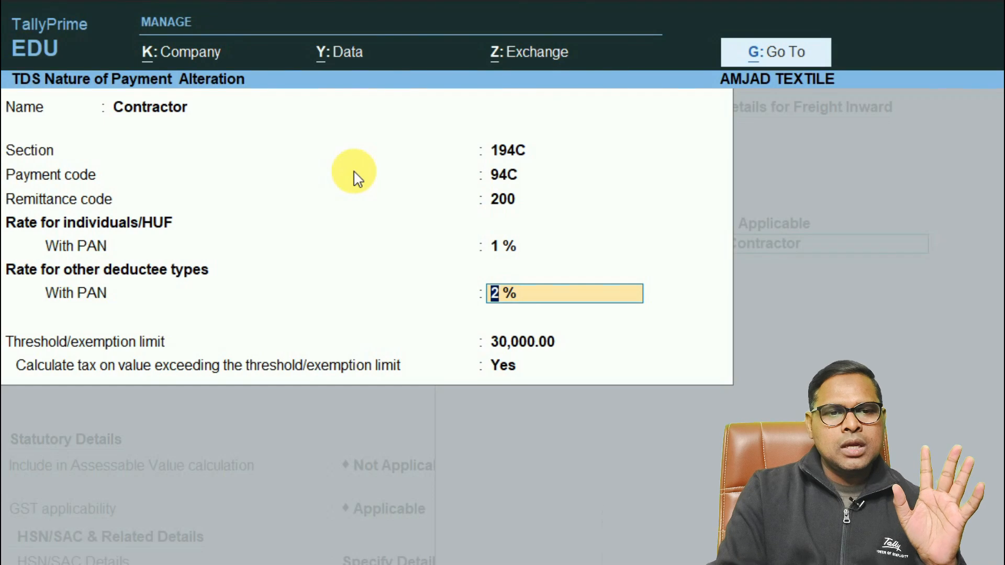
key("Return")
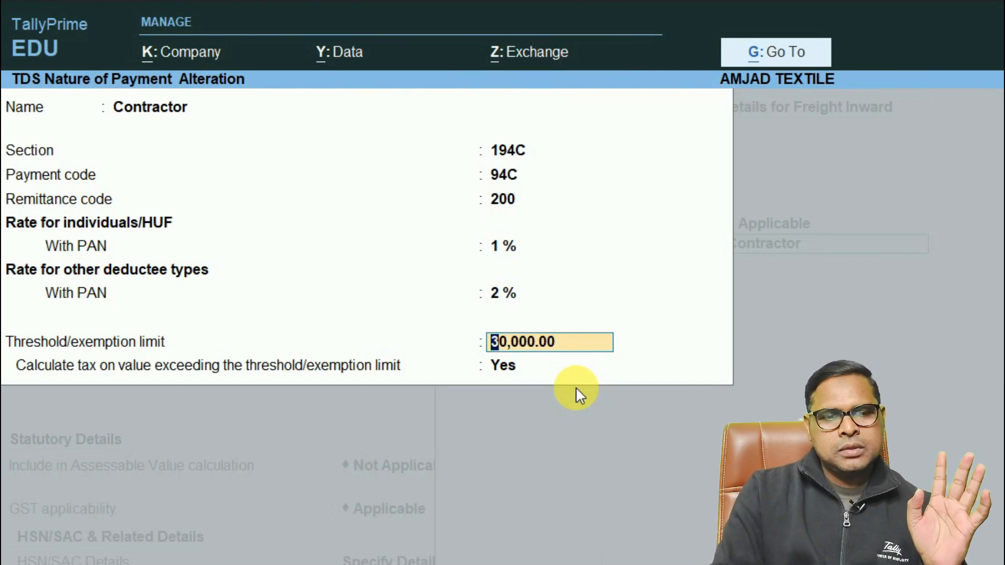
key("Return")
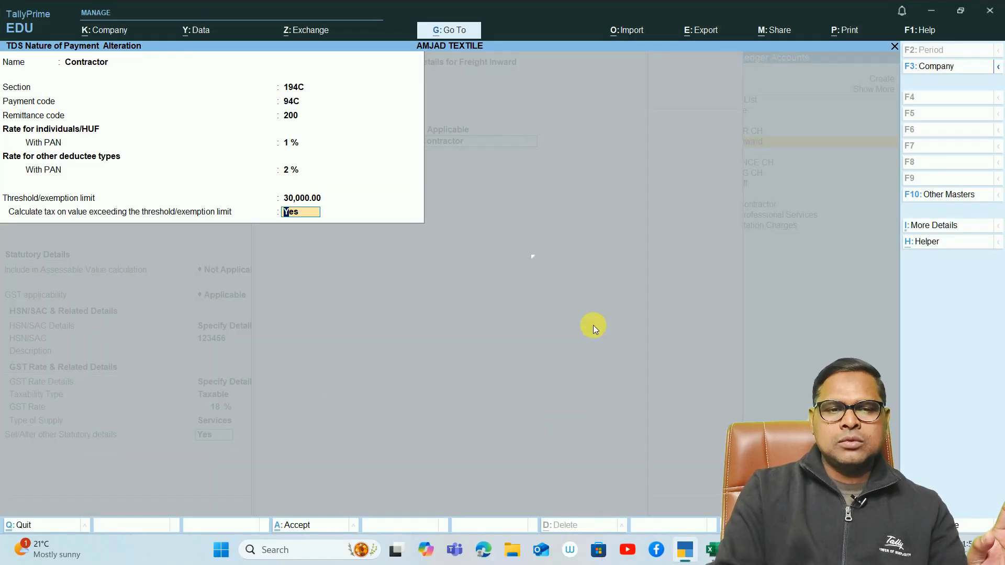
- Accept the Contractor nature of payment, keep Freight Inward's TDS applicable under it, and save the ledger without an opening balance
key("Return")
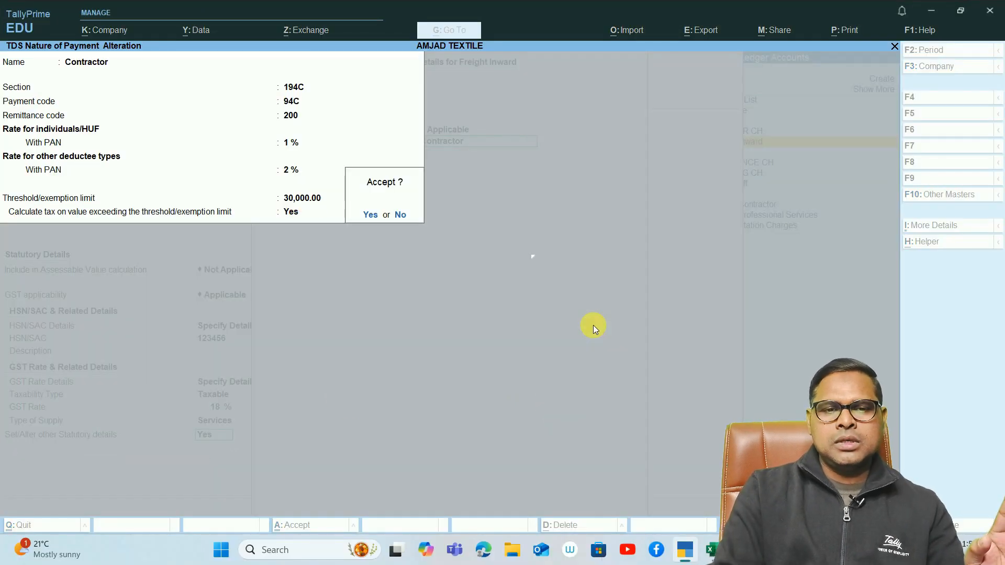
key("Return")
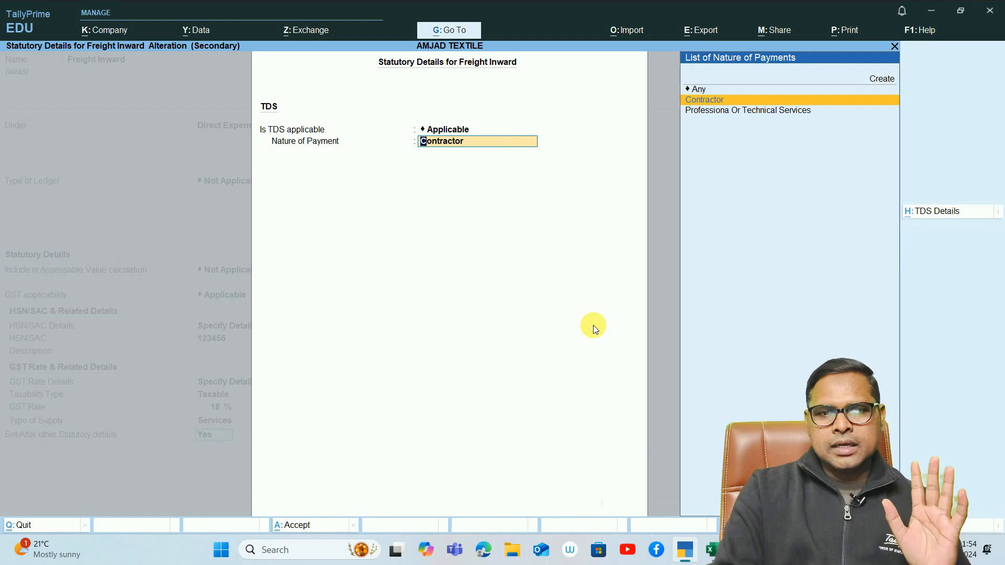
key("Return")
key("Return")
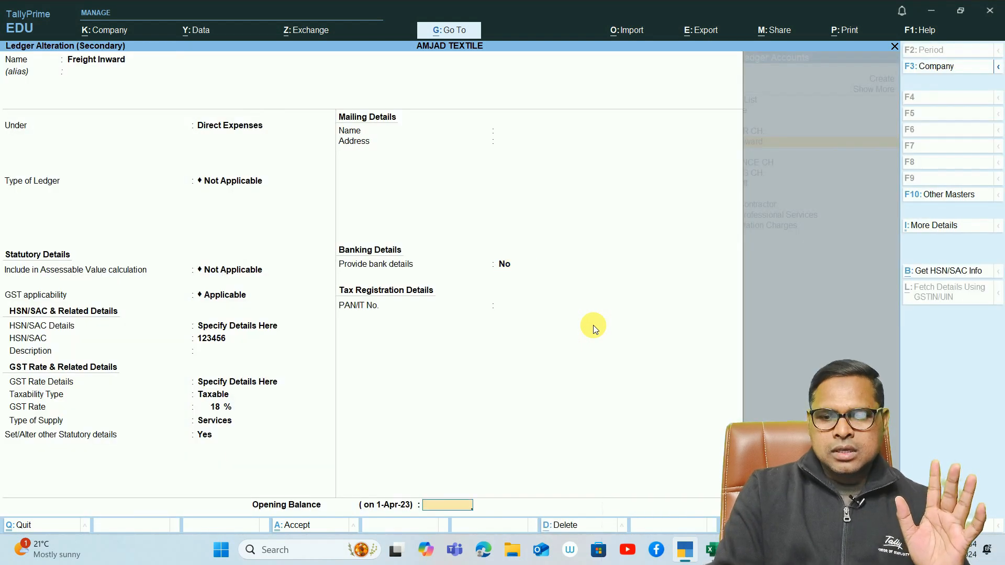
key("Return")
key("Return")
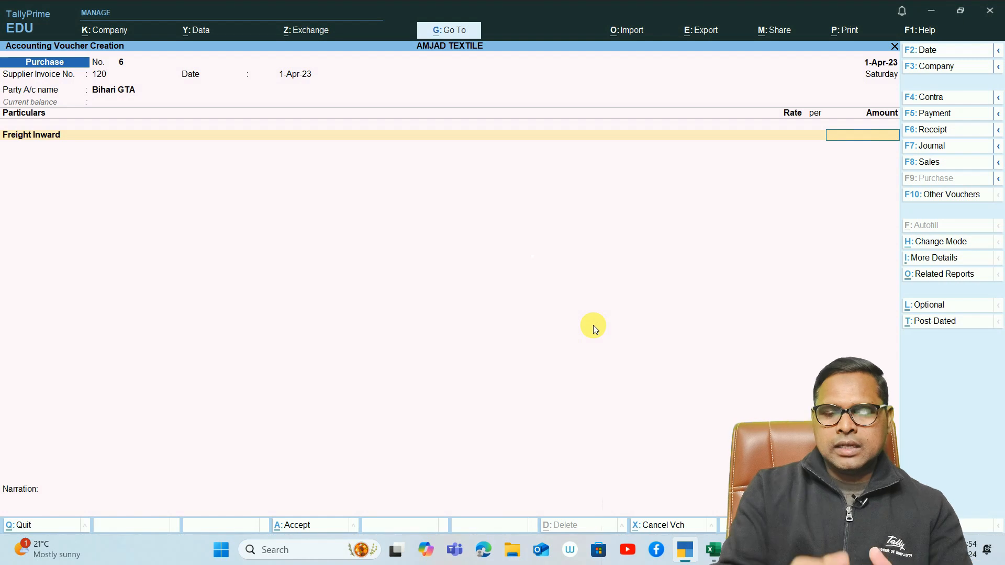
- Enter 10,000 for Freight Inward and add the SGST and CGST ledgers with their calculated amounts
type("10000")
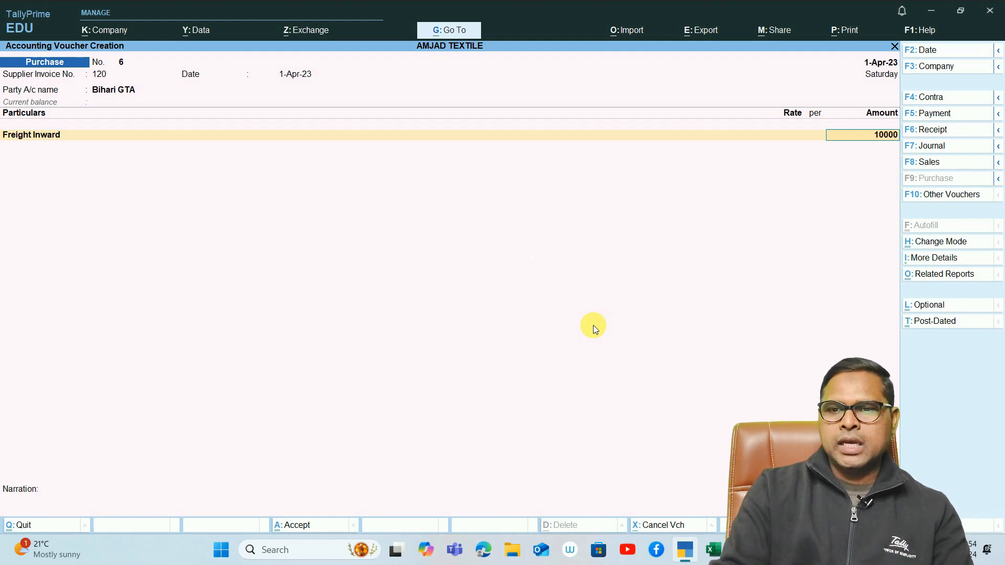
key("Return")
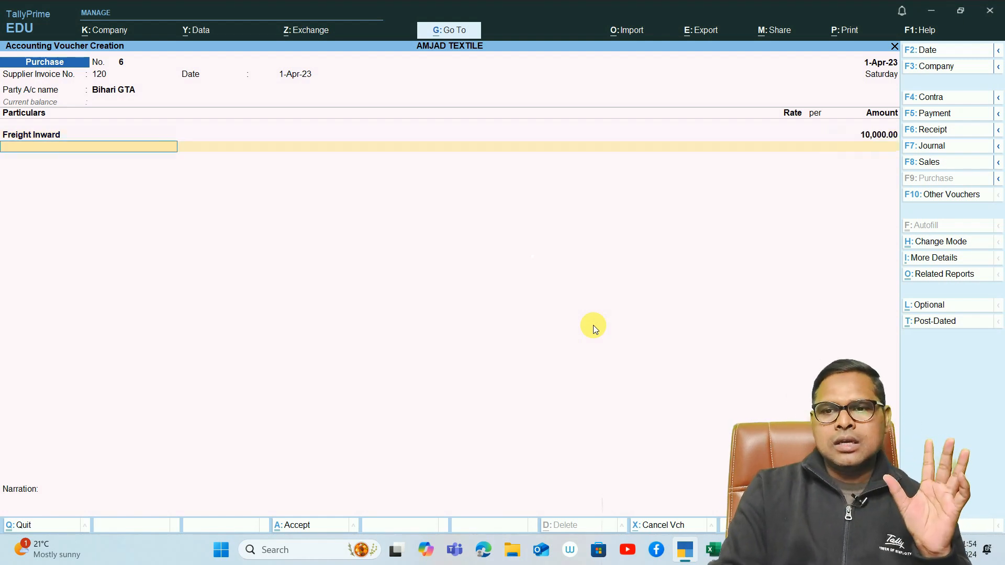
type("sgs")
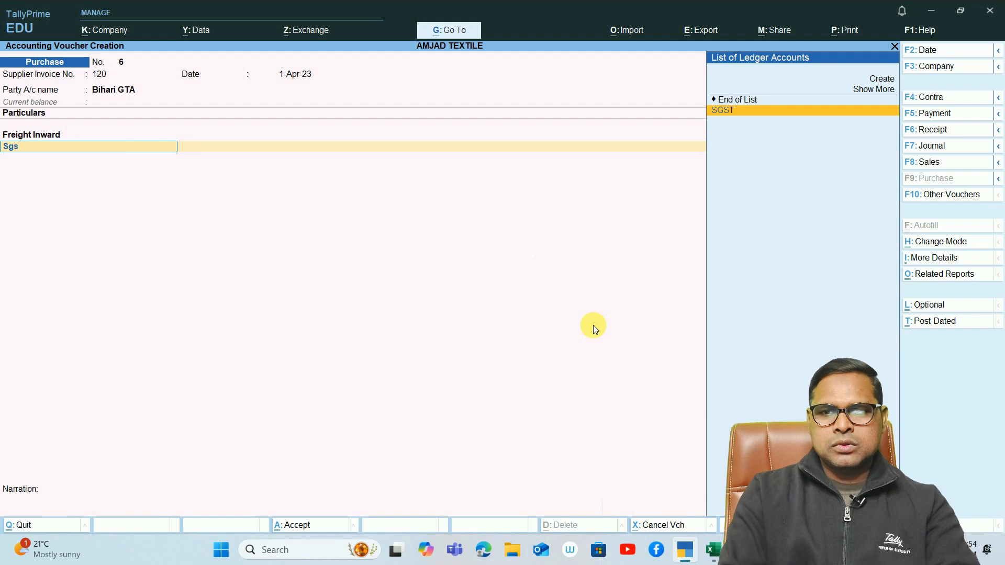
key("Return")
key("Return")
type("cgst")
key("Return")
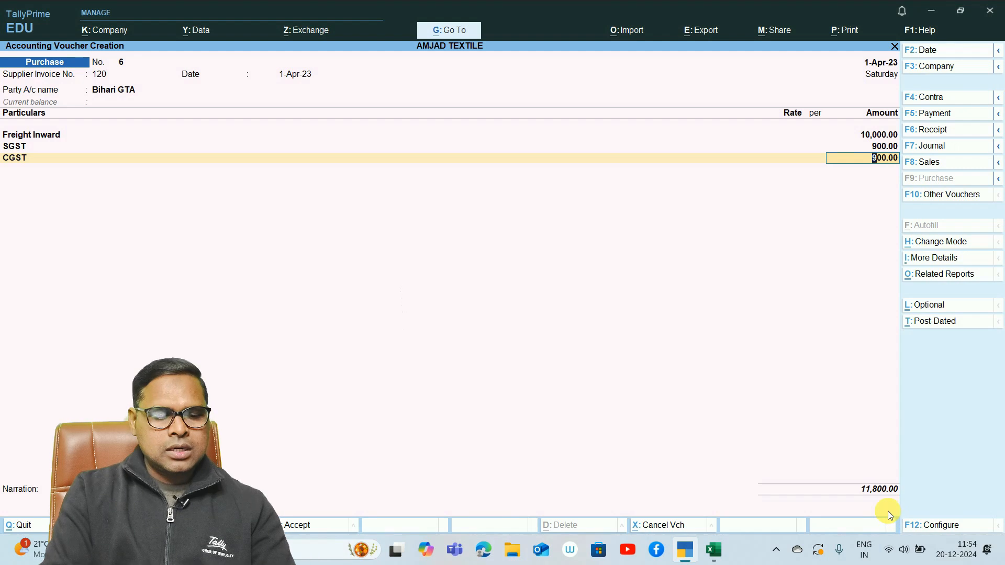
key("ctrl+1")
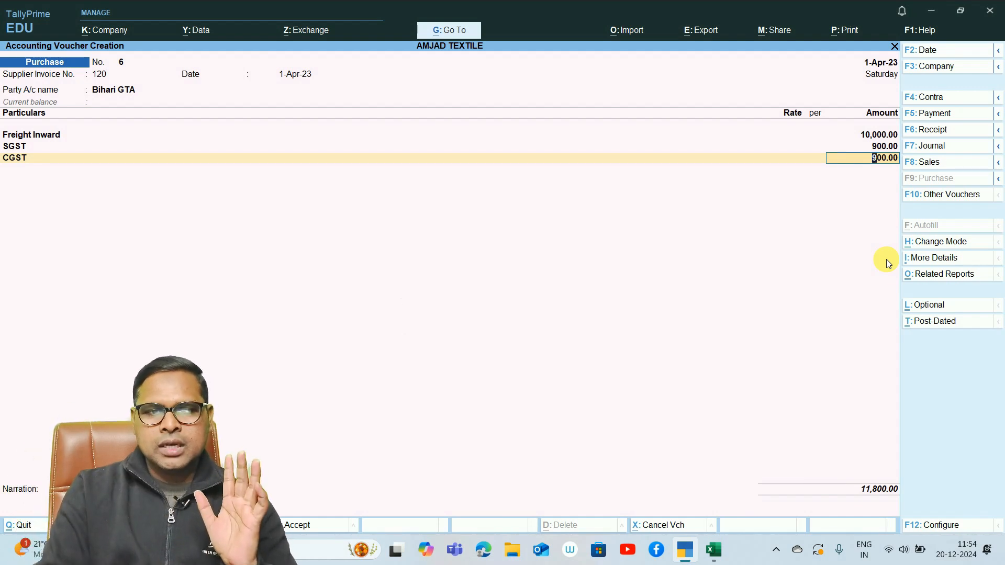
key("Return")
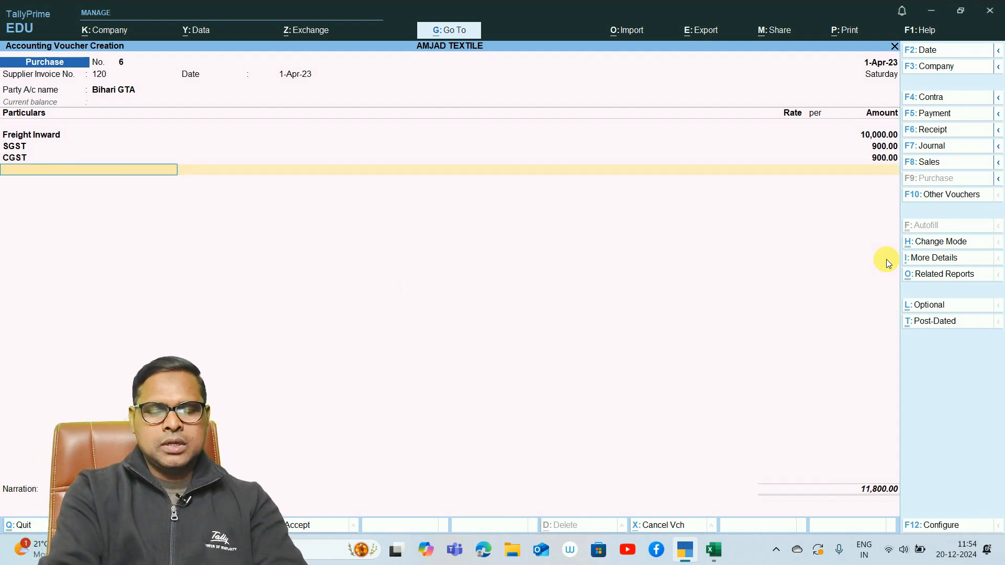
- Add the Tds on Contractor ledger to the purchase voucher and open that ledger for alteration
type("Tds")
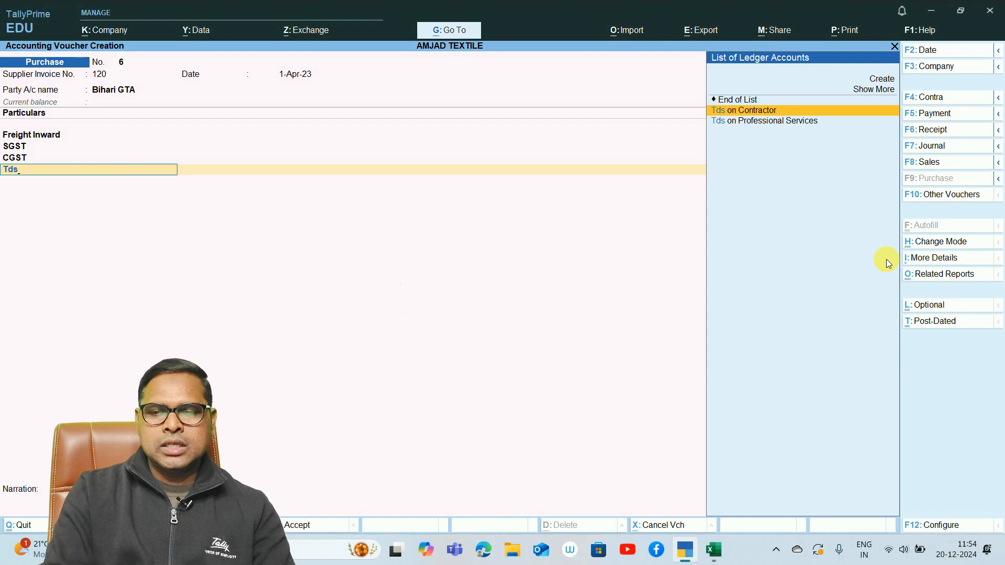
key("Return")
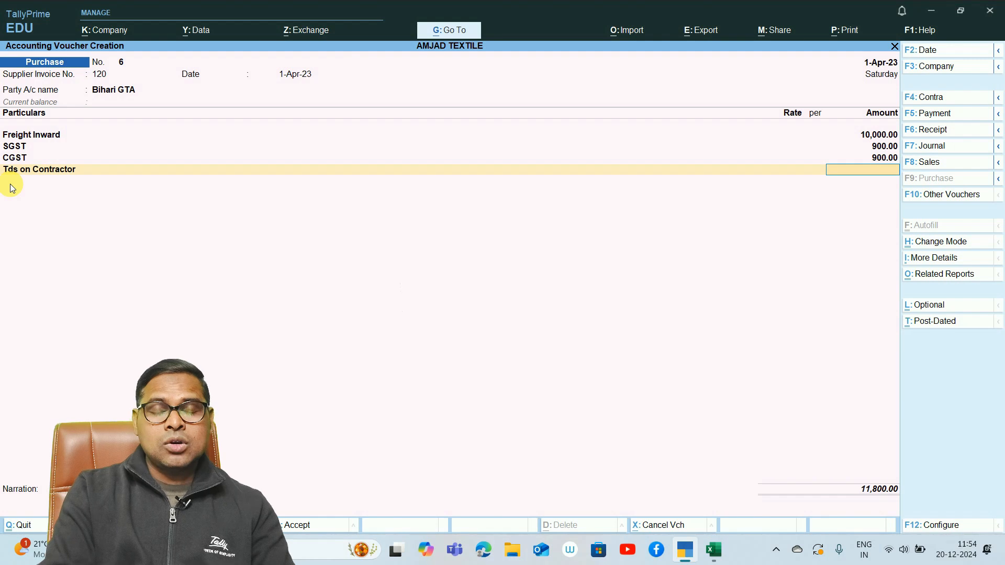
key("BackSpace")
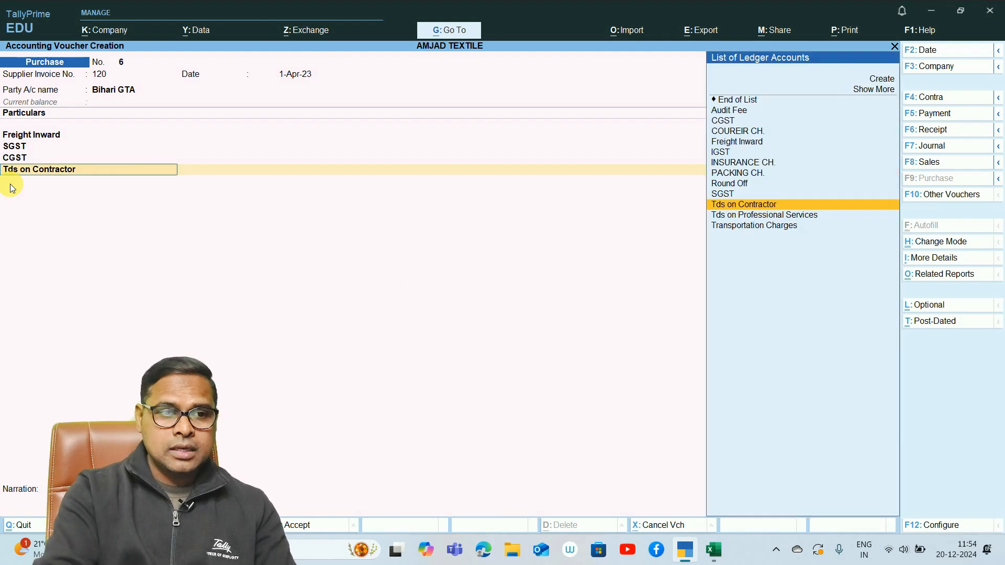
key("ctrl+Return")
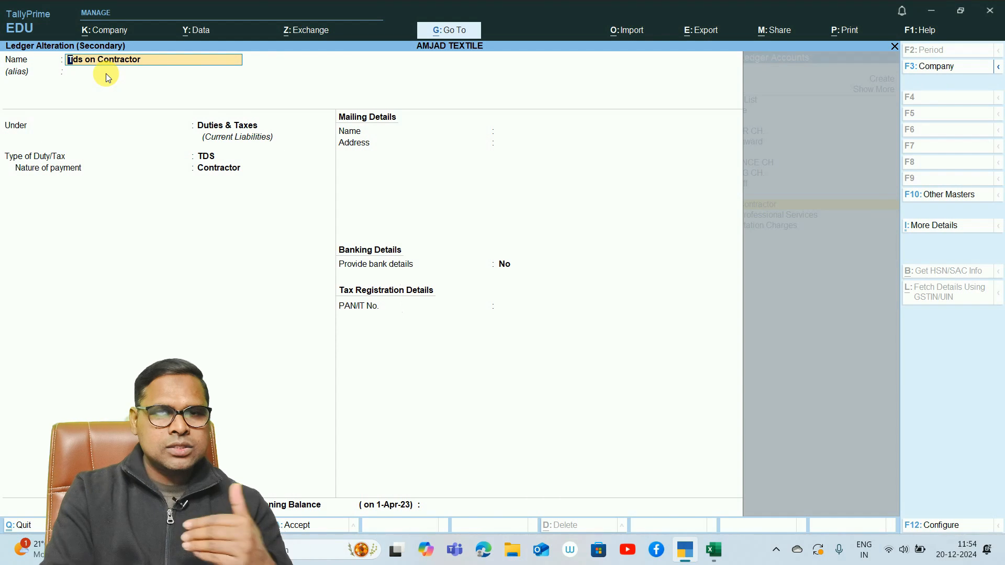
- Keep Tds on Contractor under Duties & Taxes with duty type TDS and nature of payment Contractor, and save the ledger
key("Return")
key("Return")
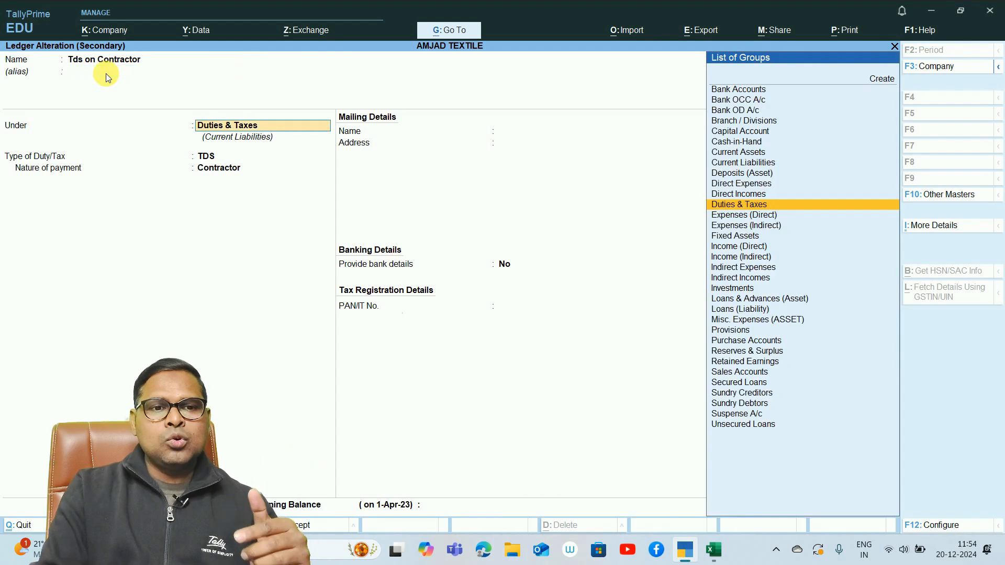
key("Return")
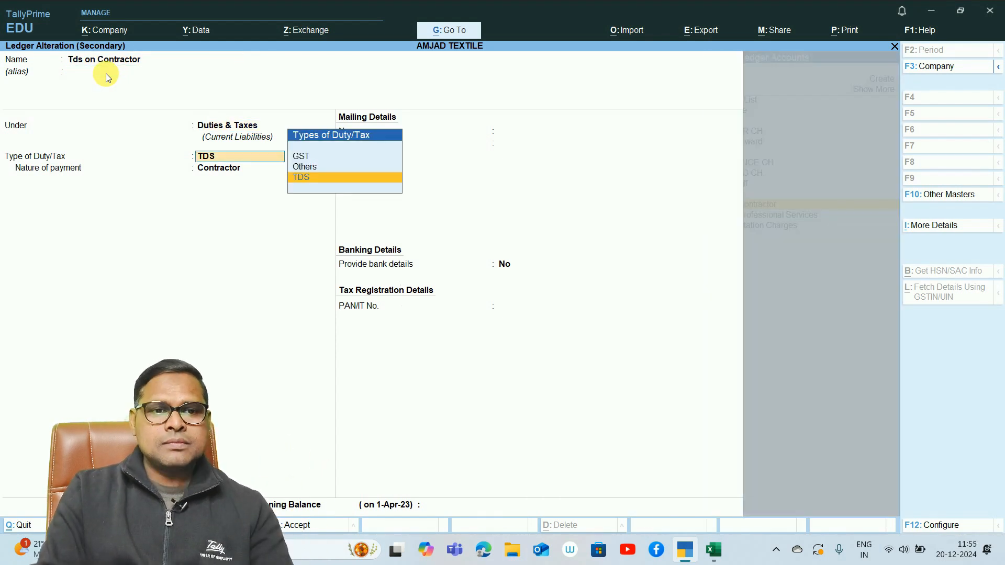
key("Return")
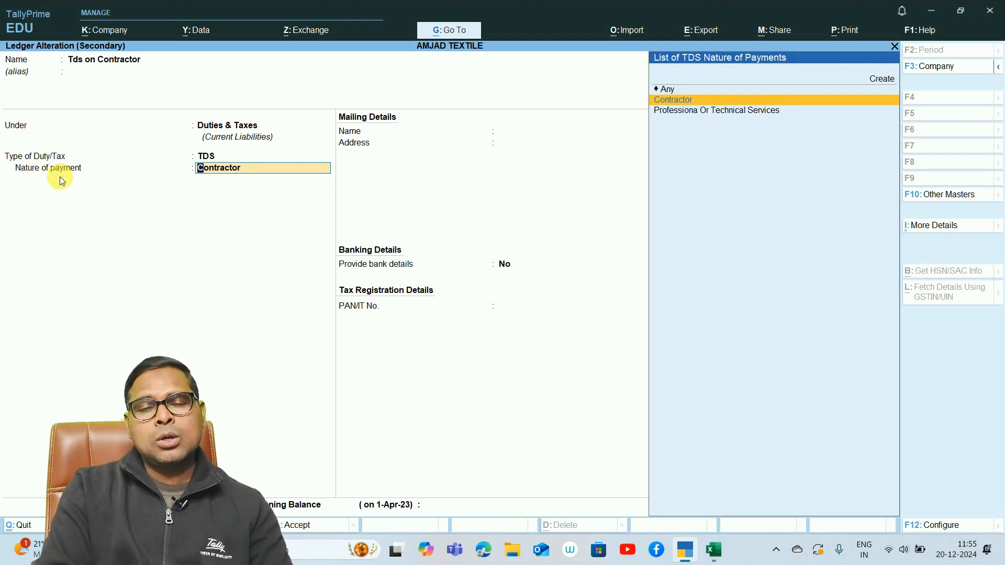
left_click(686, 103)
key("Return")
key("Return")
key("Return")
key("Return")
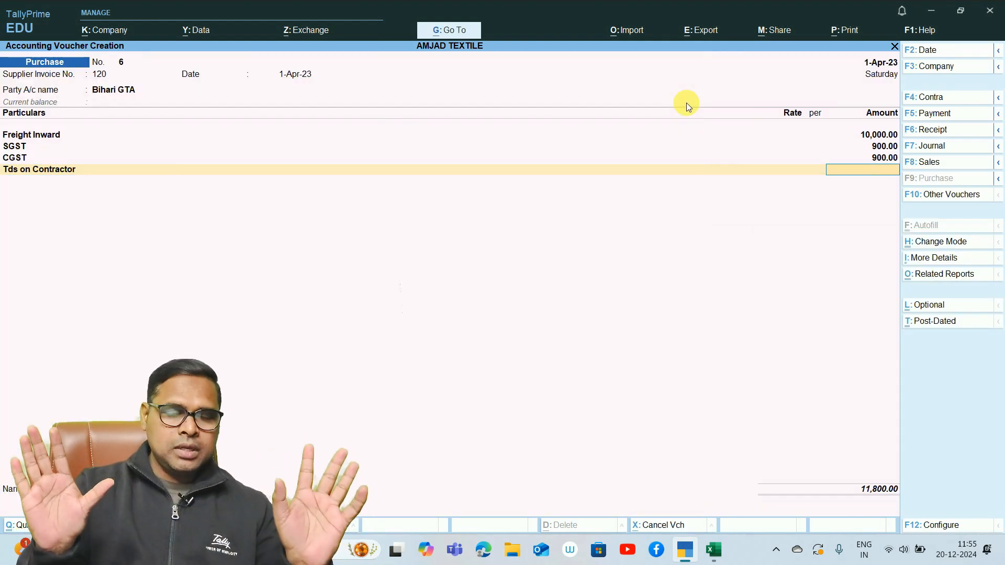
- Leave the Tds on Contractor amount and the narration blank, and save the purchase voucher
key("Return")
key("Return")
key("Return")
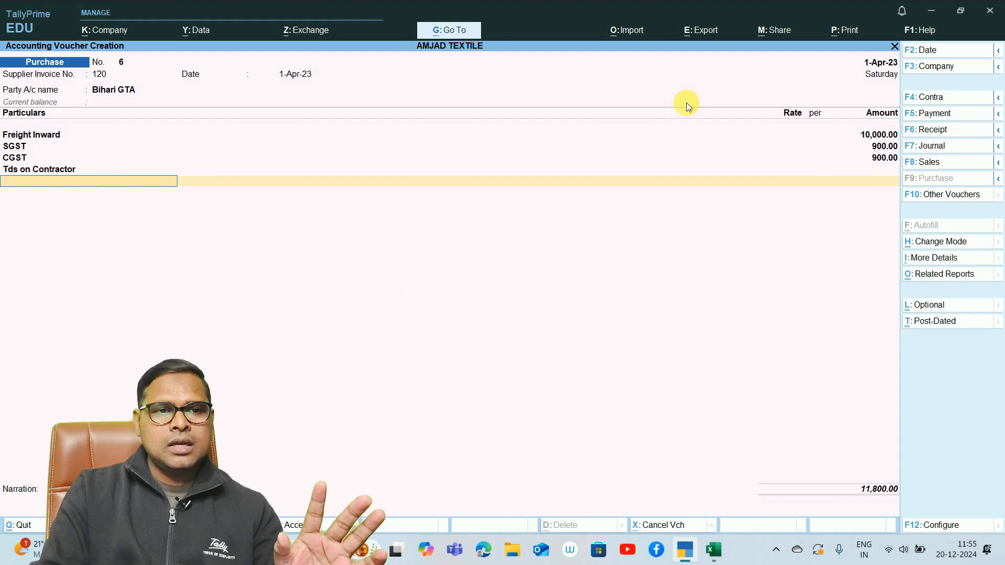
key("Return")
key("Return")
key("Return")
key("Return")
key("Return")
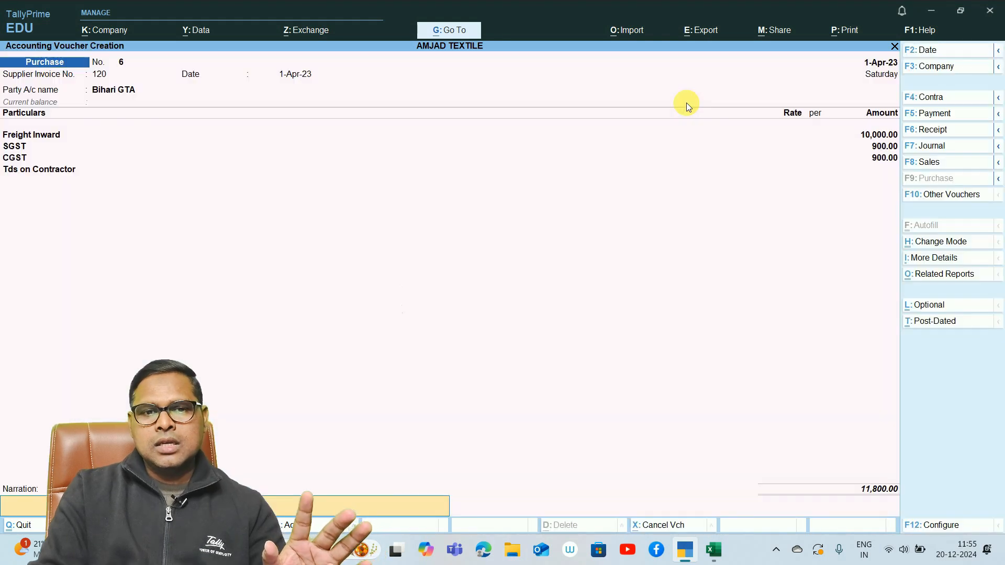
key("Return")
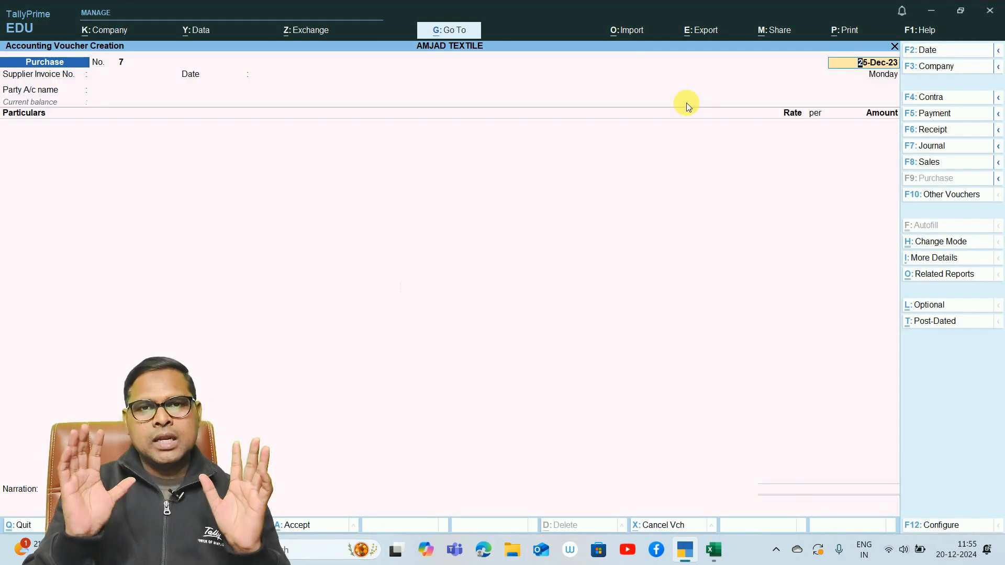
- Date the new purchase voucher 1-Apr-23 and enter supplier invoice number 125 with the same invoice date
type("1.4.23")
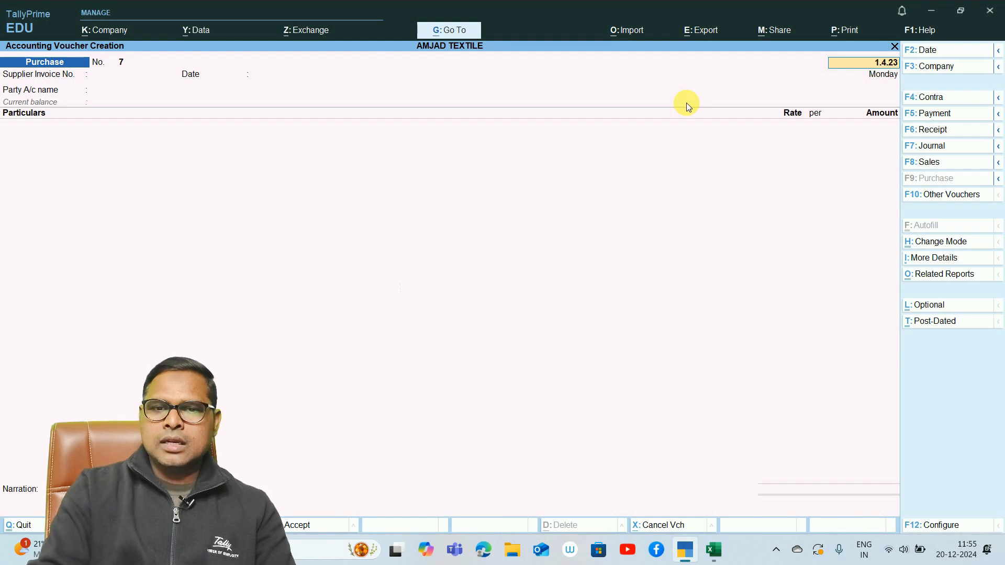
key("Return")
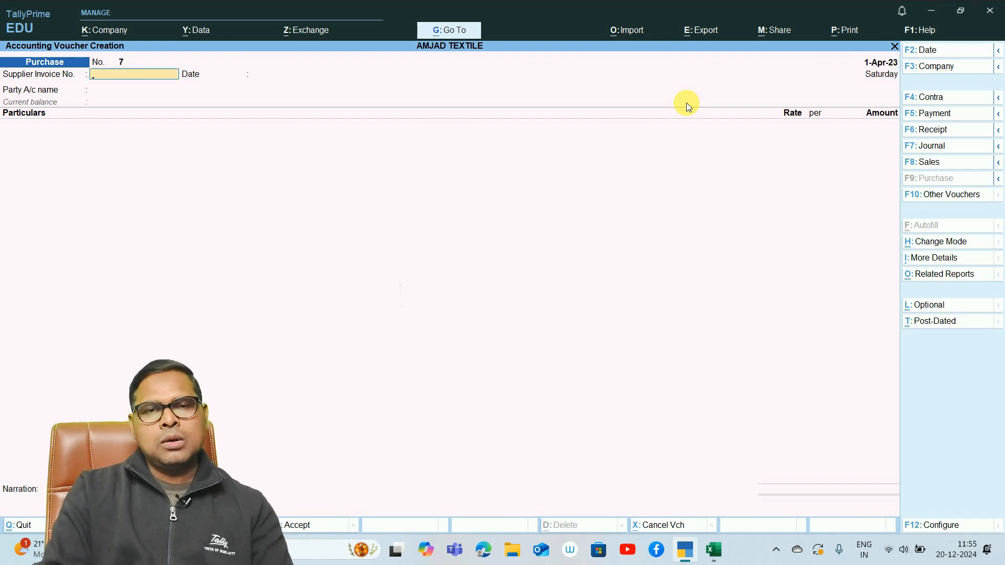
type("125")
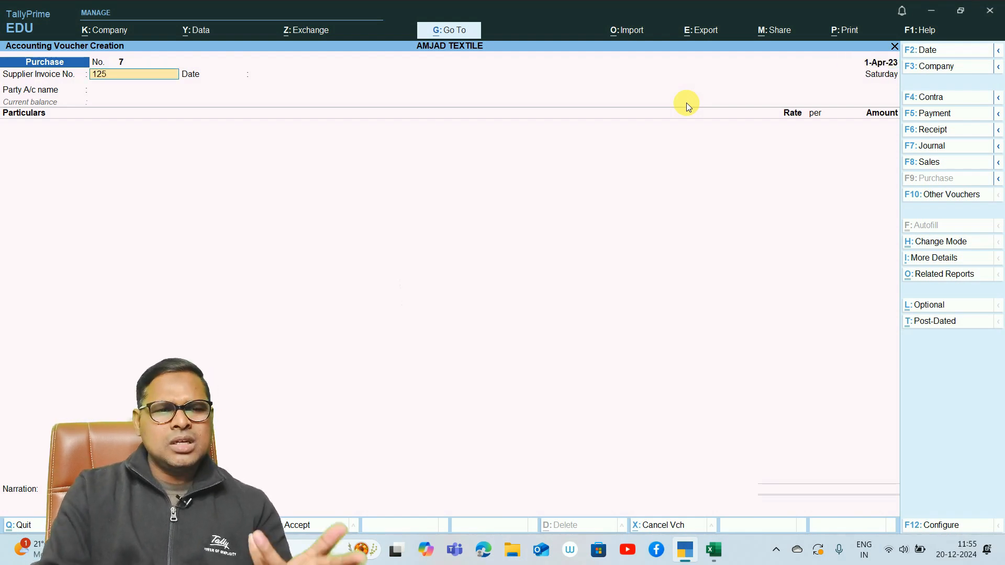
key("Return")
- Choose Bihari GTA as the new voucher's party and accept its party details
key("Return")
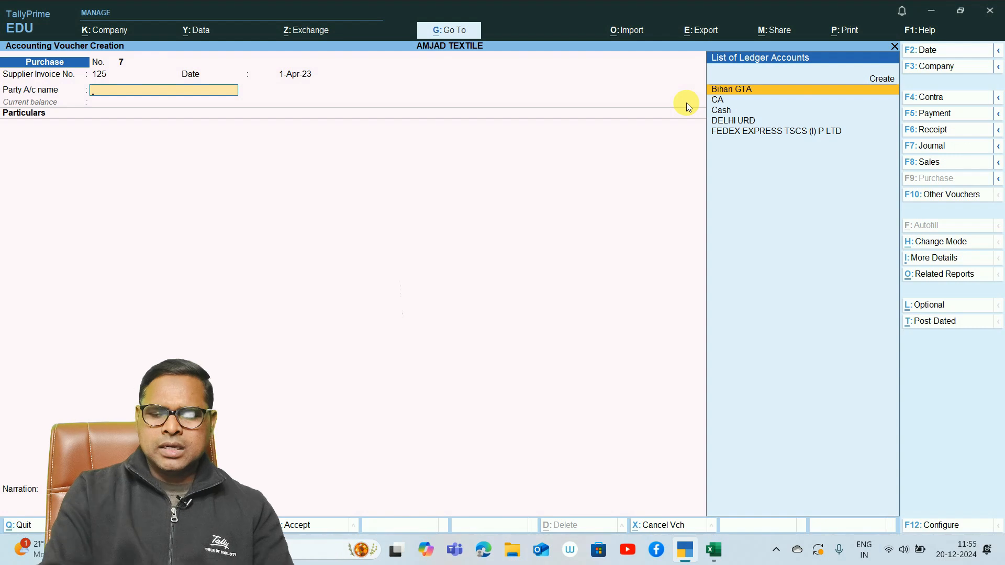
key("Return")
key("ctrl+a")
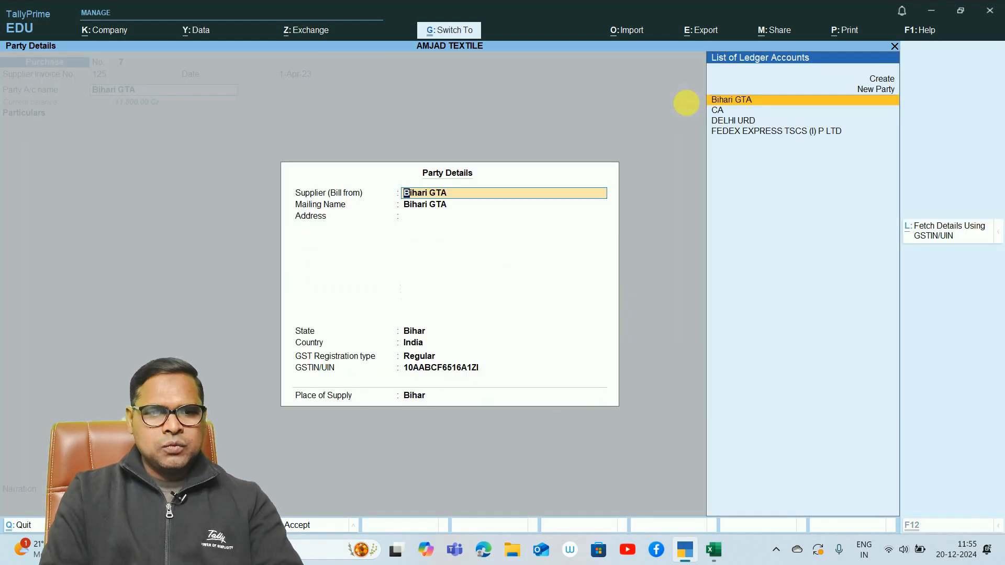
key("ctrl+a")
- Add the Freight Inward ledger to the new voucher with an amount of 19,500
type("fre")
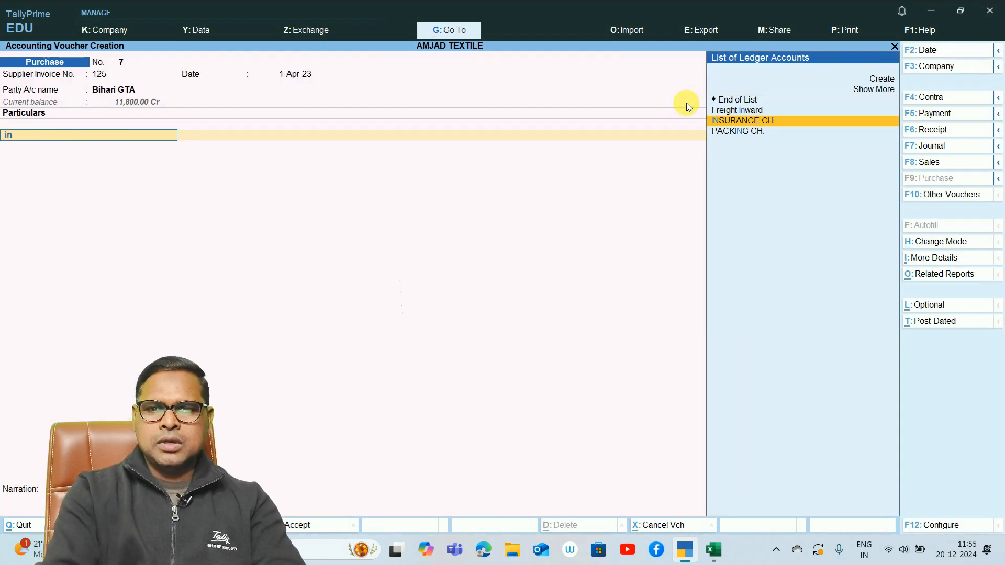
key("Return")
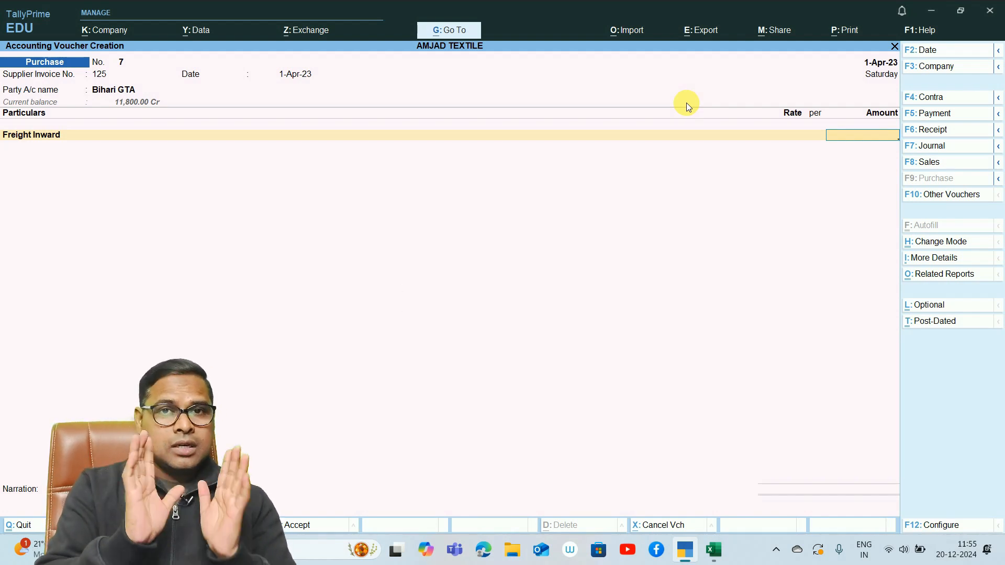
type("19")
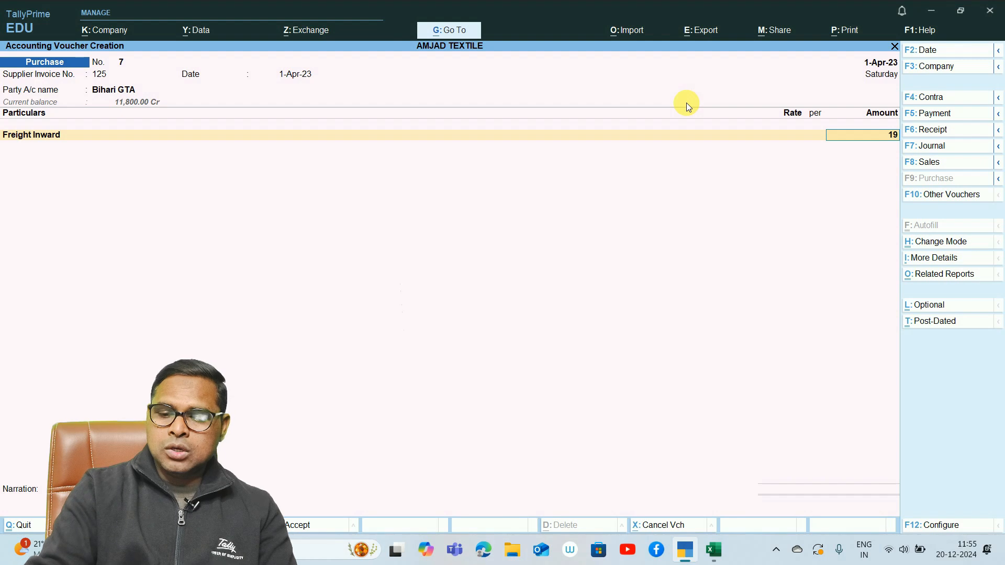
type("500")
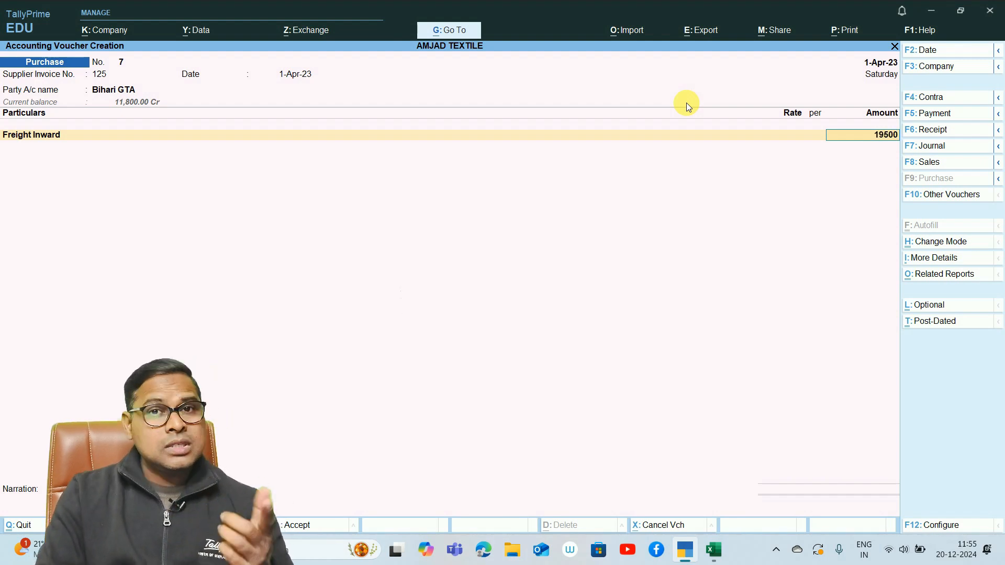
key("Return")
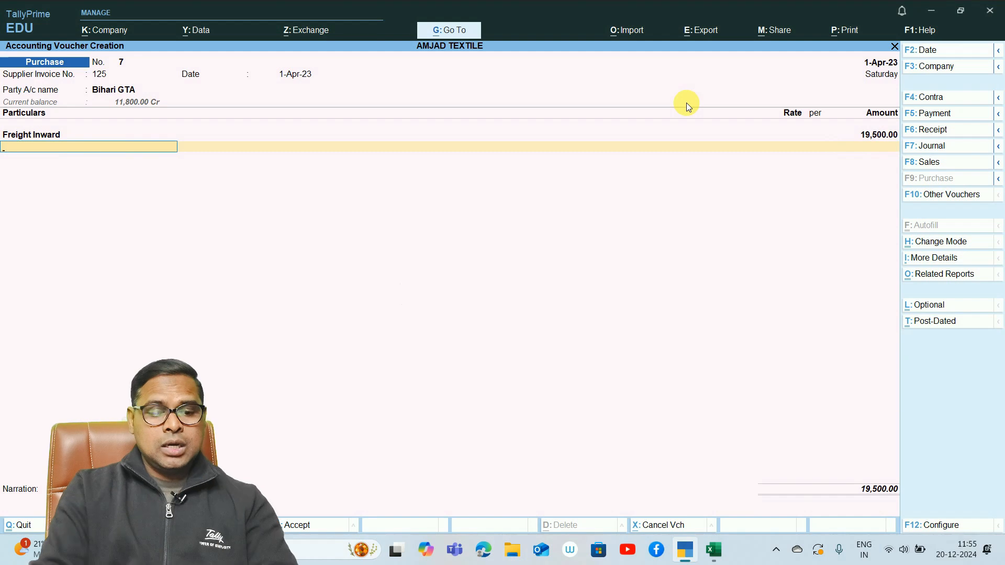
- Add the SGST and CGST ledgers below Freight Inward with their calculated amounts
type("Sgs")
key("Return")
type("c")
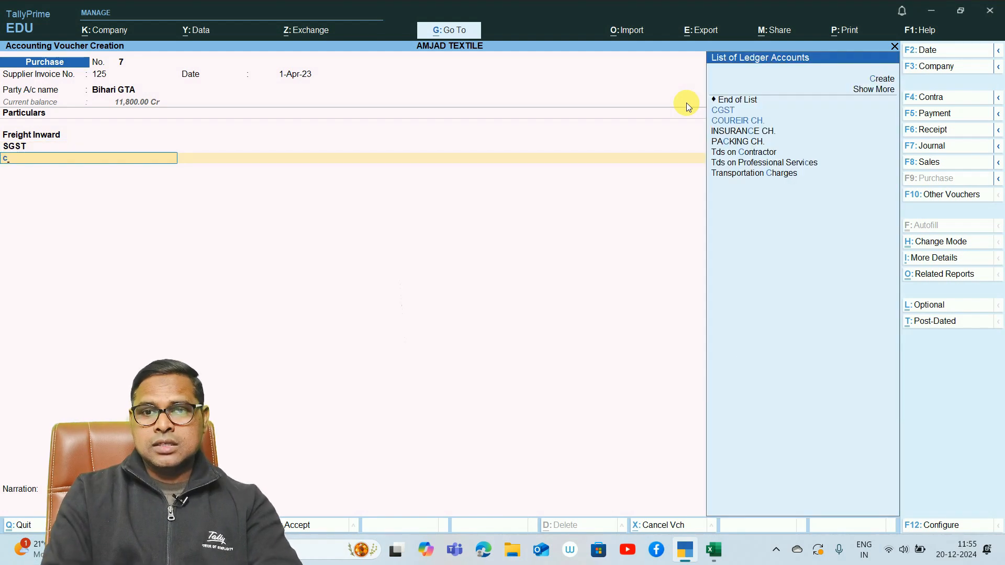
type("gst")
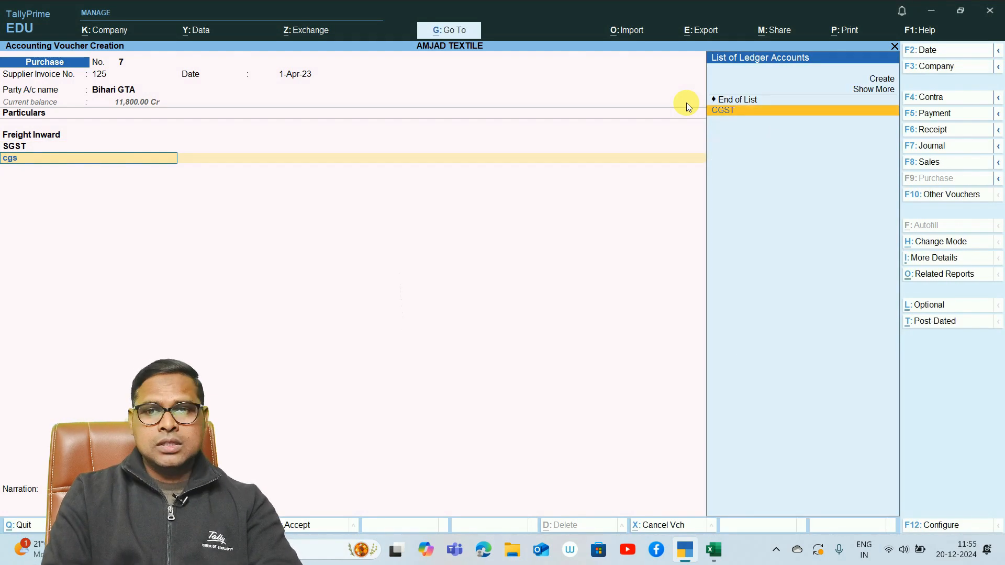
key("Return")
- Add the Tds on Contractor ledger below the CGST line
key("Return")
type("Tds")
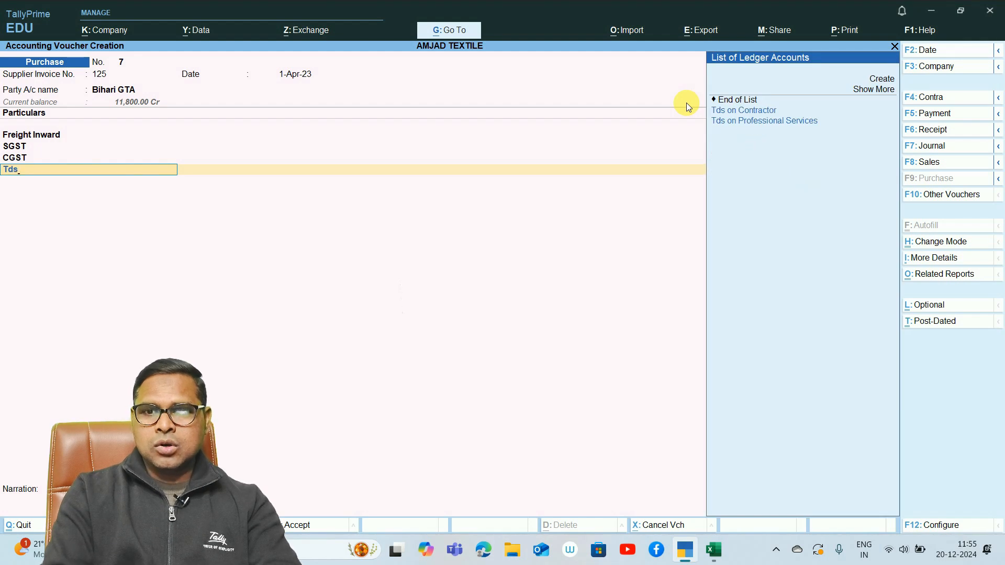
key("Down")
key("Return")
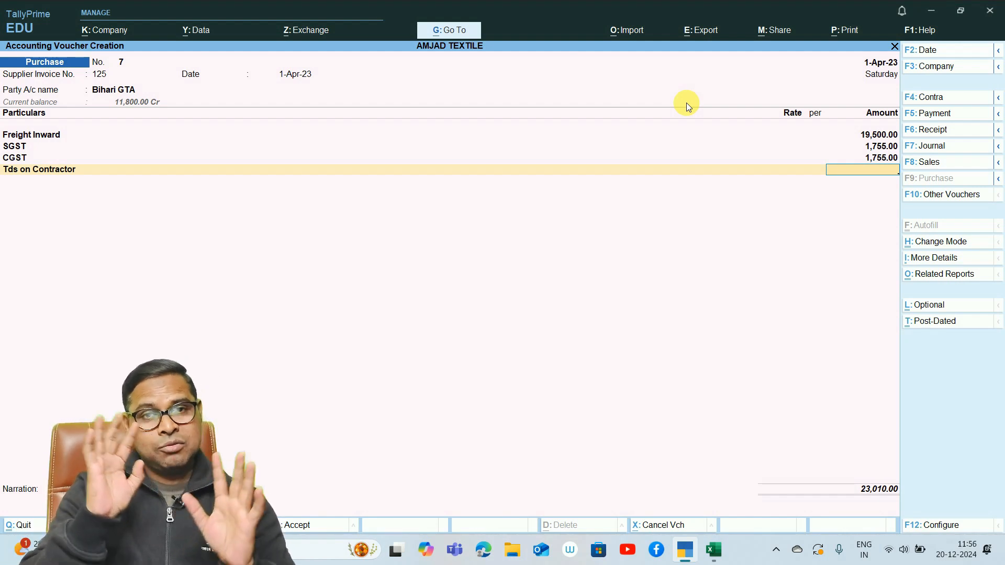
- Leave the TDS amount blank, save the 19,500 freight voucher with its bill-wise details and return to the Gateway of Tally
key("Return")
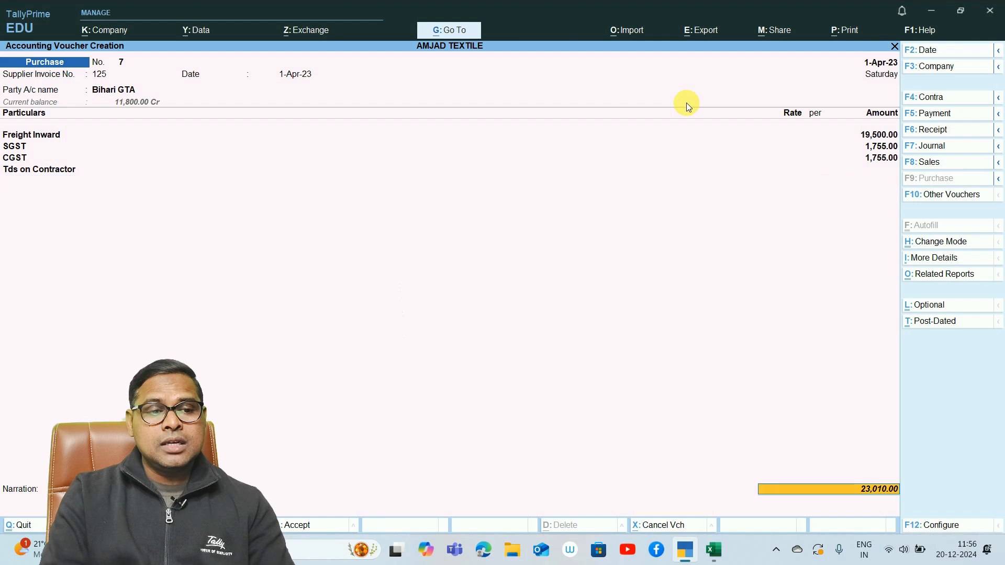
key("Return")
key("Return")
key("Return")
key("Return")
key("Return")
key("Return")
key("Return")
- Start a new purchase voucher with supplier invoice number 130 dated 1-Apr-23
key("Return")
key("Escape")
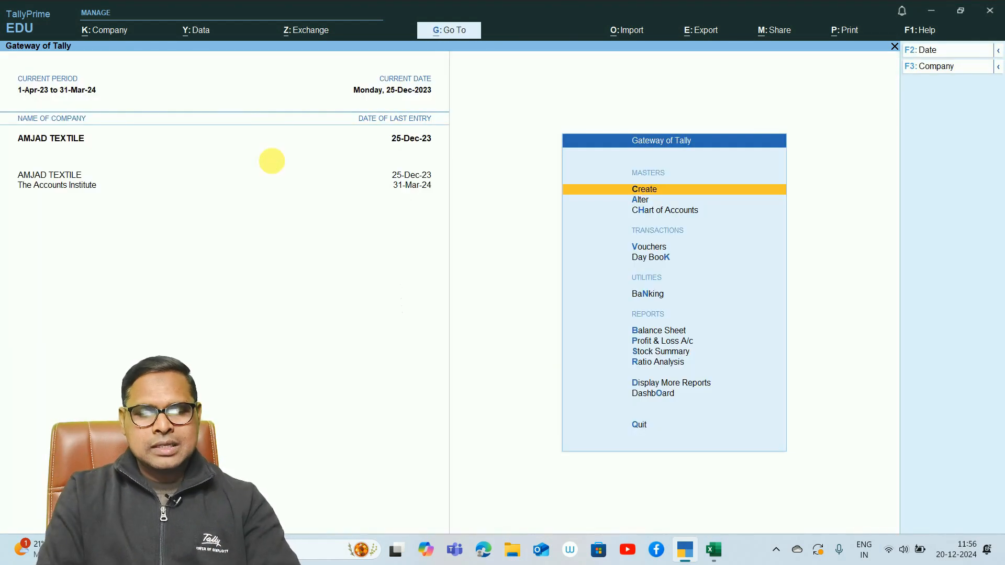
key("v")
type("1-4")
key("Return")
type("130")
- Choose Bihari GTA as the party and accept its receipt and party details unchanged
key("Return")
key("Return")
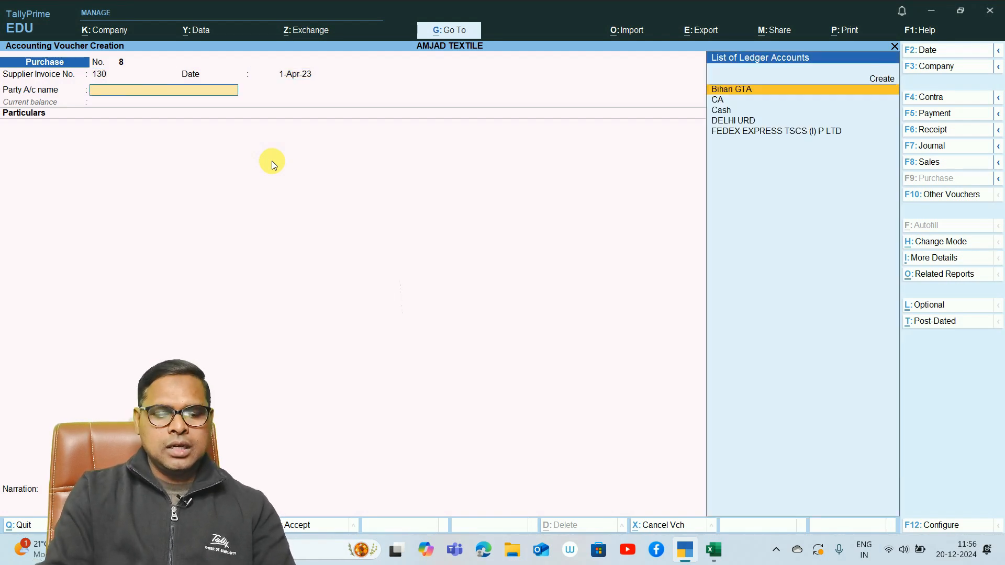
key("Down")
key("Up")
key("Return")
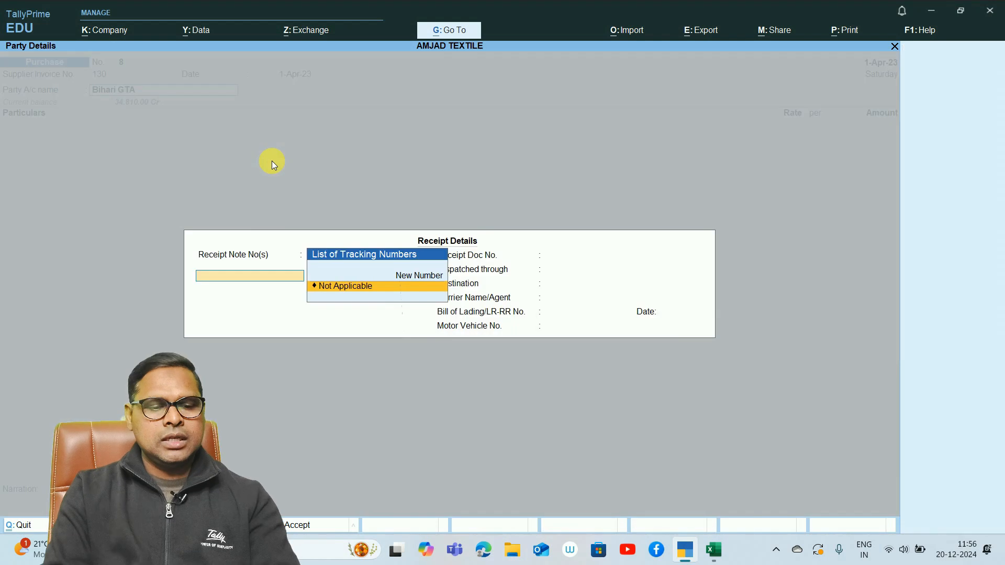
key("ctrl+a")
key("ctrl+a")
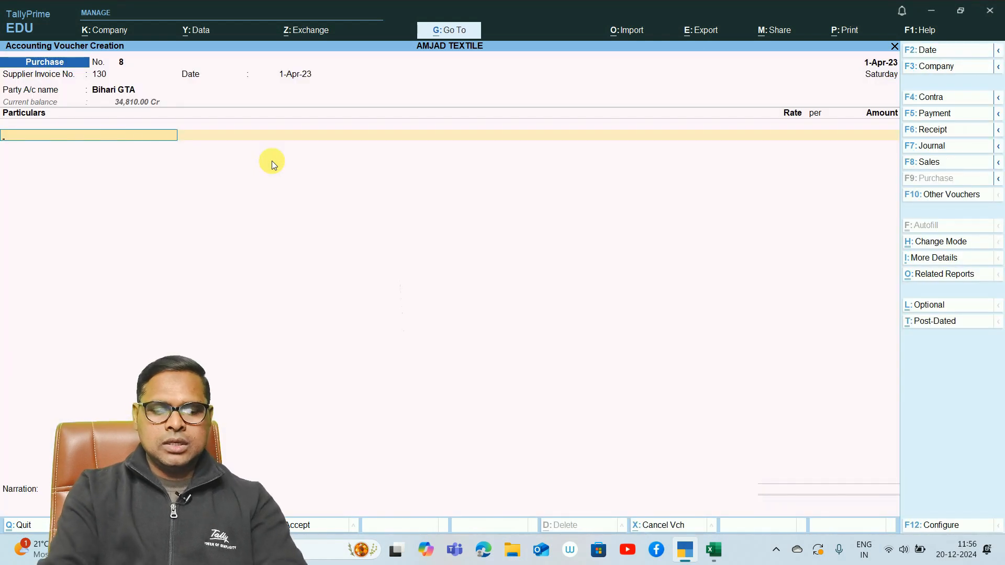
- Add the Freight Inward ledger to invoice 130's voucher with an amount of 5,000
type("Freight Inward")
key("Return")
type("5000")
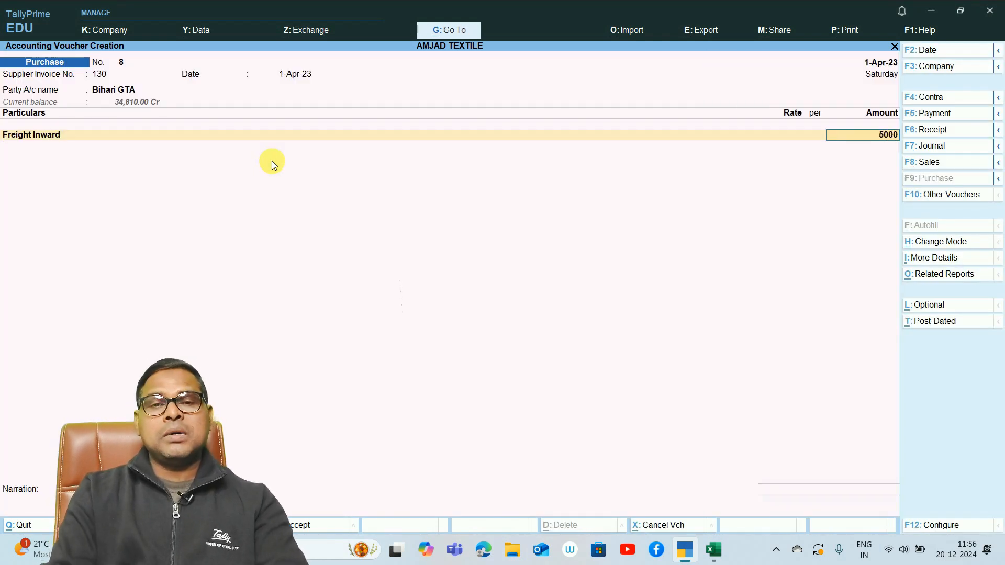
key("Return")
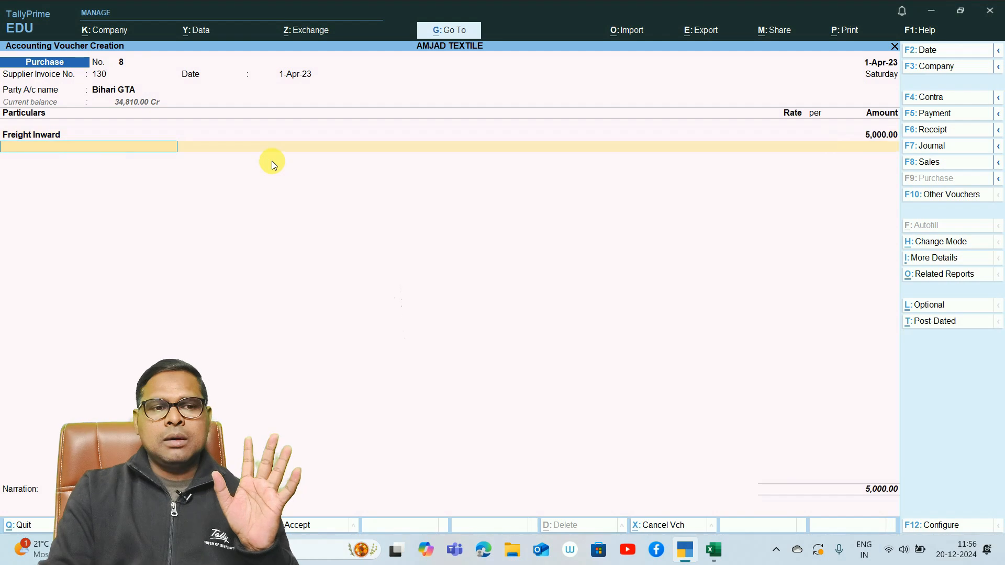
- Add the SGST and CGST ledgers below the 5,000 Freight Inward line with their calculated amounts
type("Sgs")
key("Return")
type("Cgs")
key("Return")
key("Return")
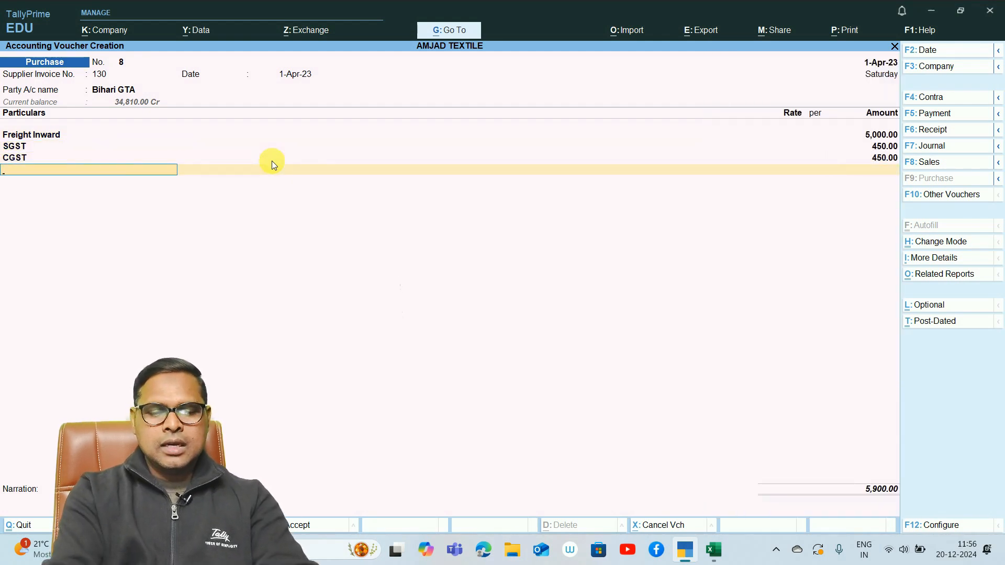
- Add the Tds on Contractor ledger below CGST with its automatically calculated deduction
type("Tds")
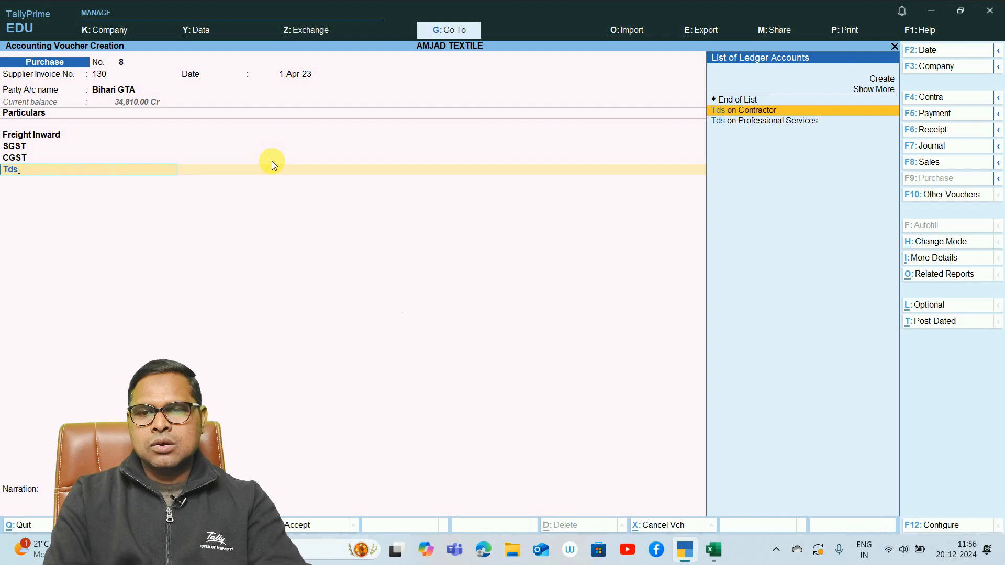
key("Return")
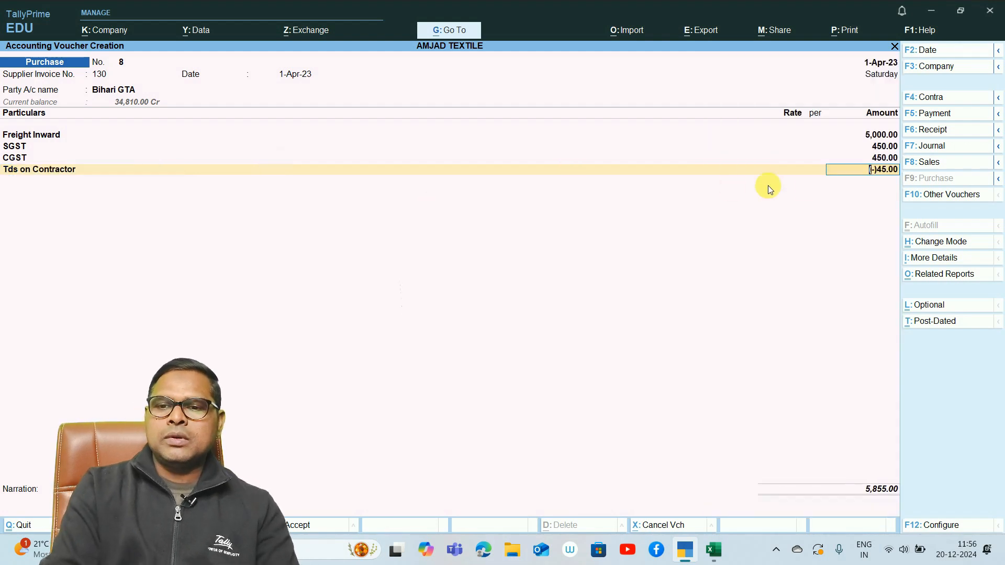
key("ctrl")
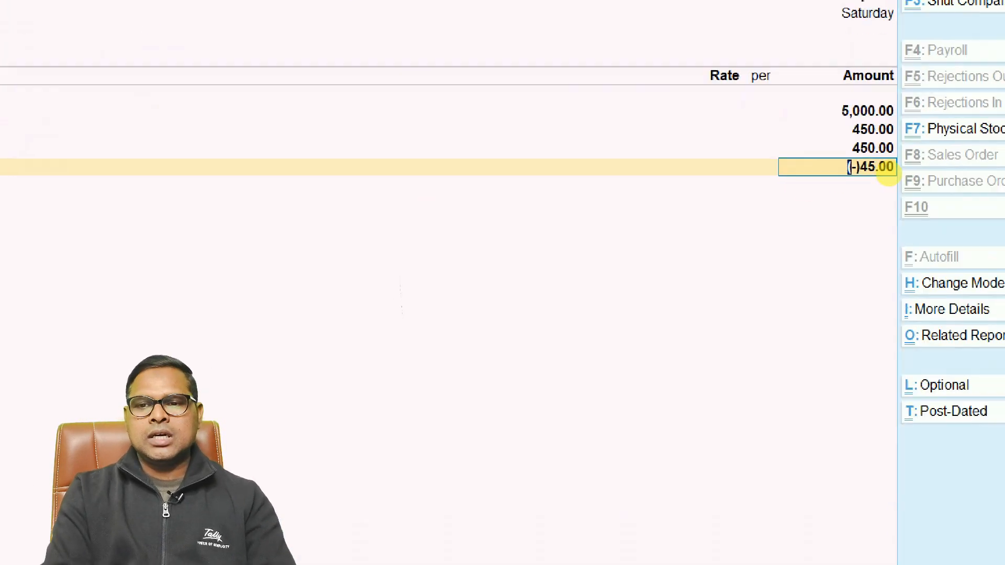
mouse_move(888, 175)
left_mouse_down()
mouse_move(913, 167)
mouse_move(879, 144)
mouse_move(842, 188)
mouse_move(892, 184)
left_mouse_up()
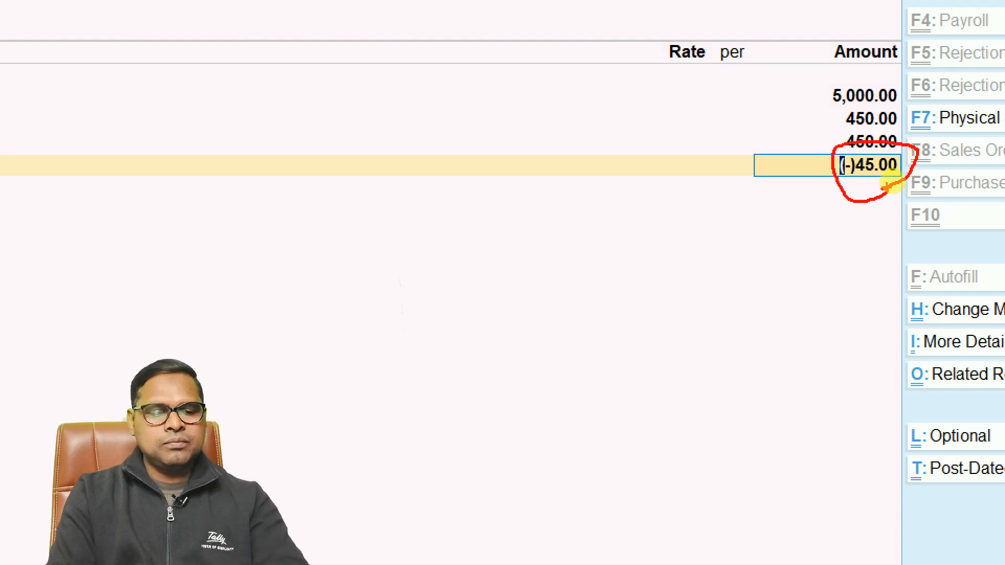
key("Escape")
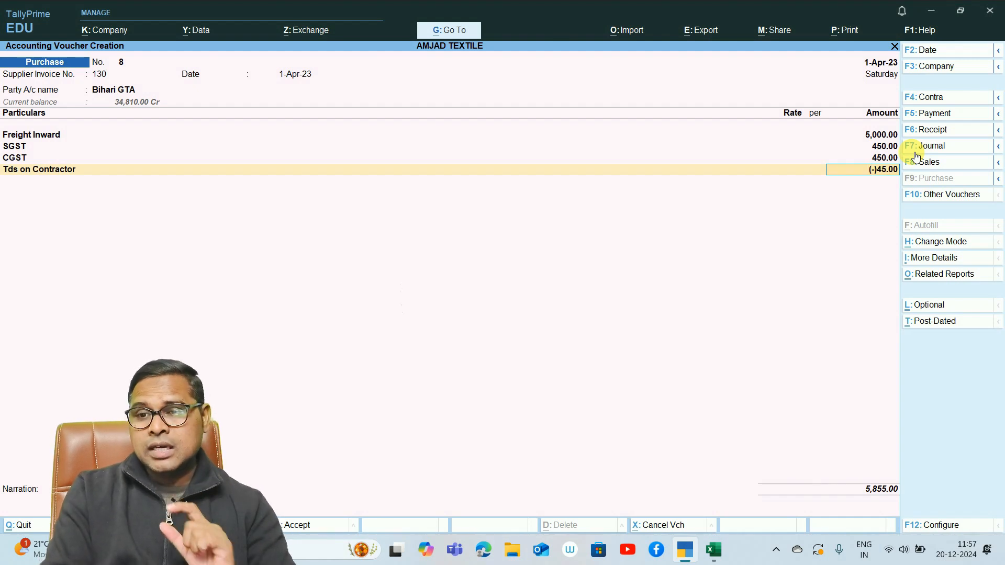
- Open the voucher's TDS - Tax Analysis in detail and examine the Contractor assessable value, exemption value and income tax
left_click(938, 274)
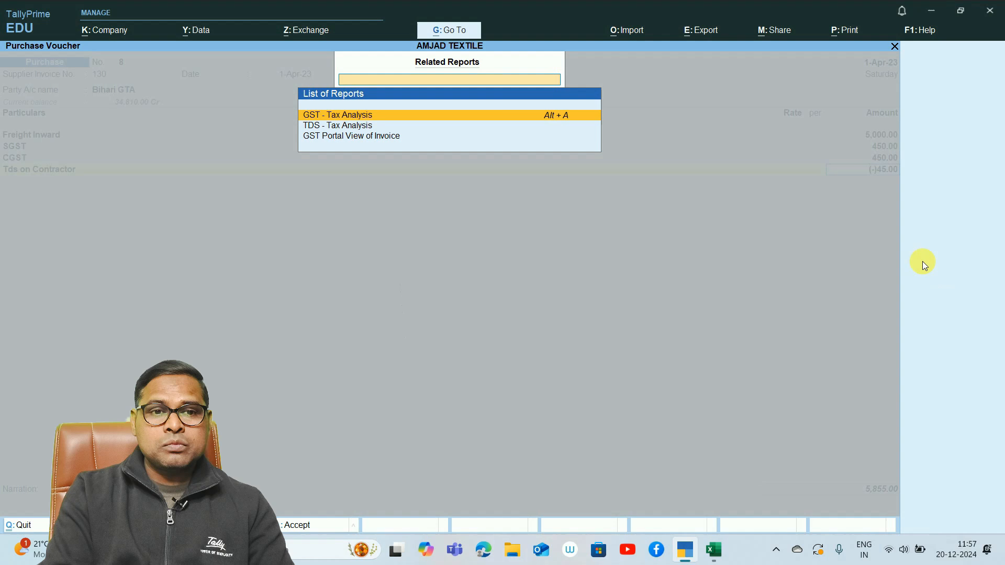
left_click(348, 126)
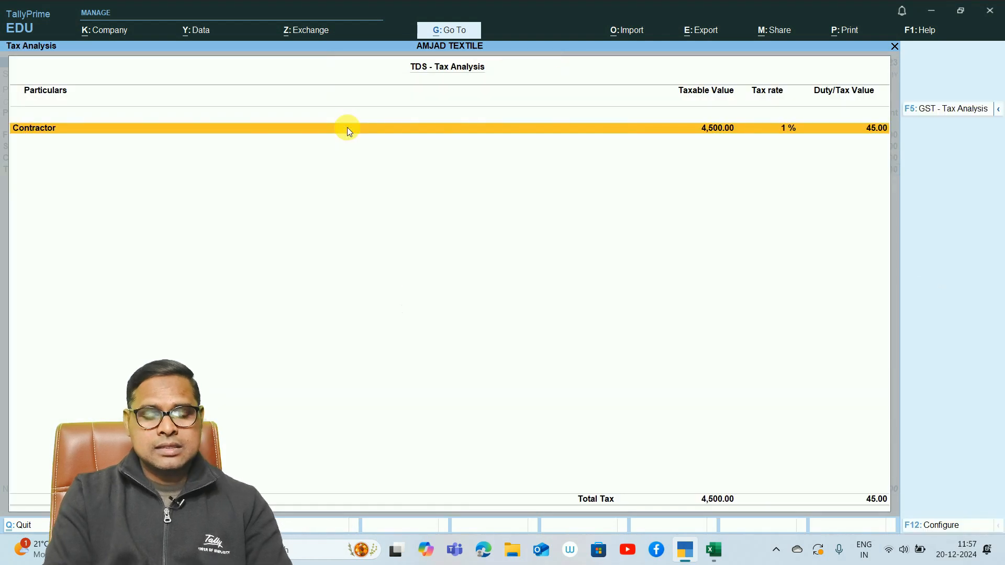
key("alt+F5")
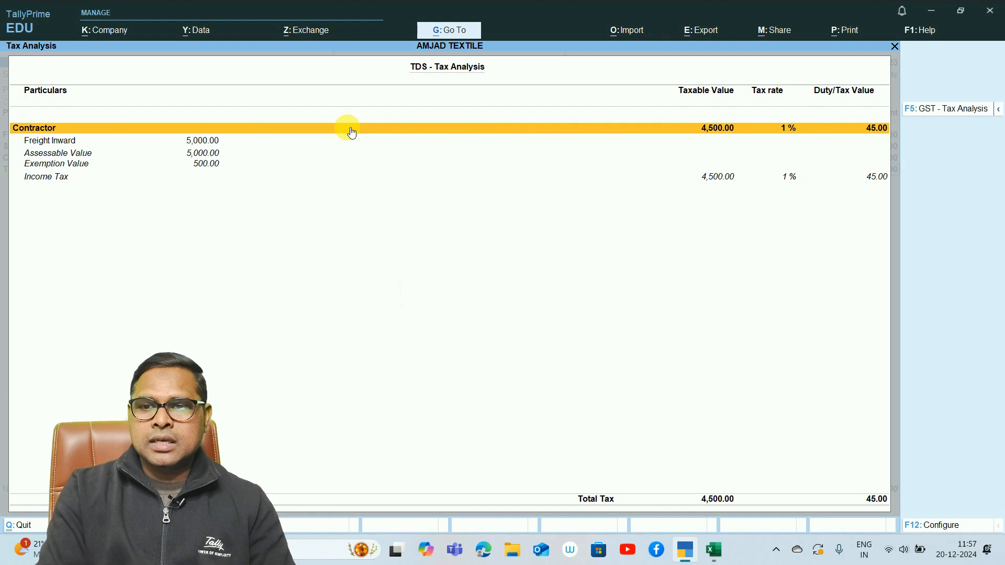
left_click(201, 153)
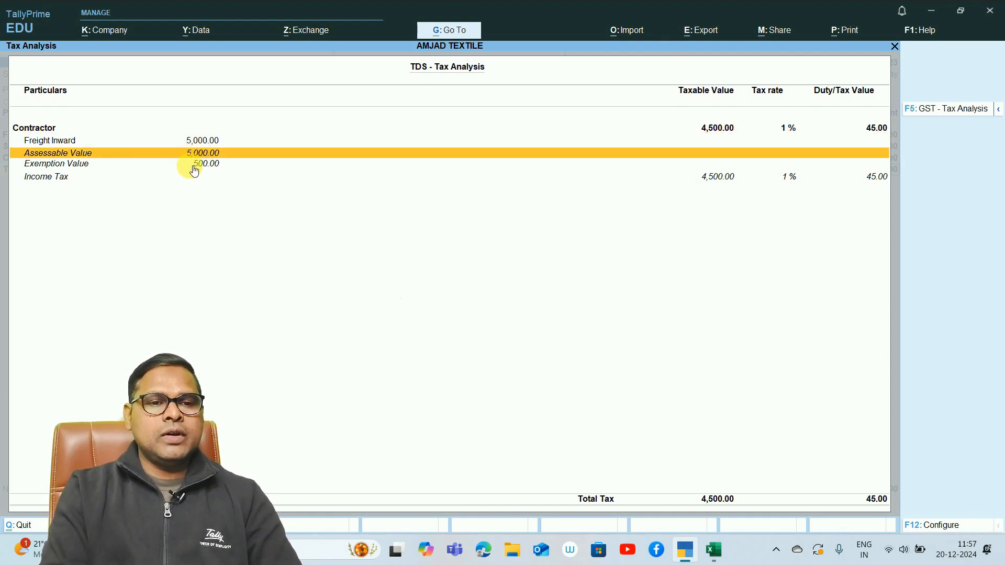
left_click(204, 164)
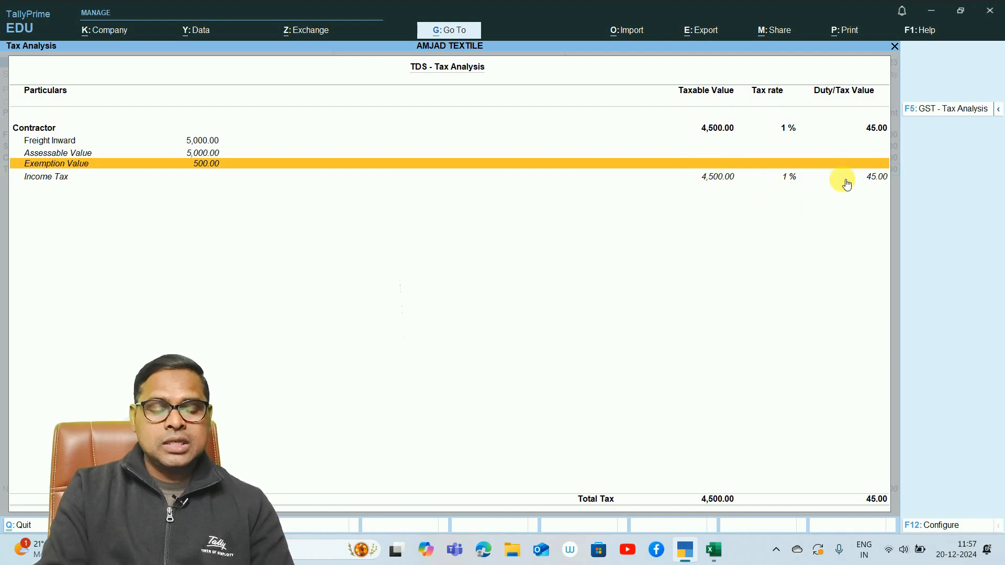
key("Escape")
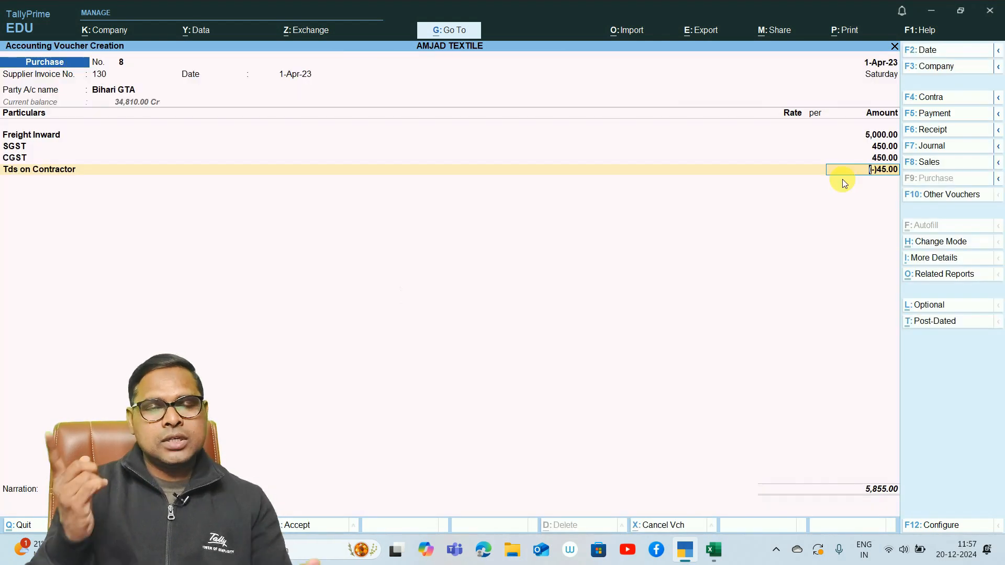
- Switch to the blank Excel workbook and enter the freight amounts 10000, 19500 and 5000 in cells E6 to E8
key("alt+Tab")
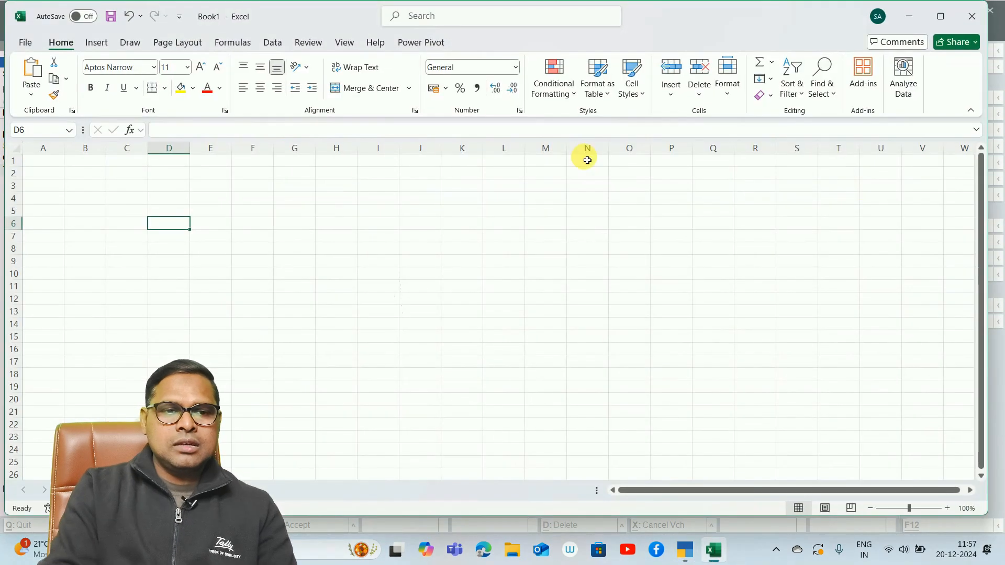
scroll(177, 224, "up", 9)
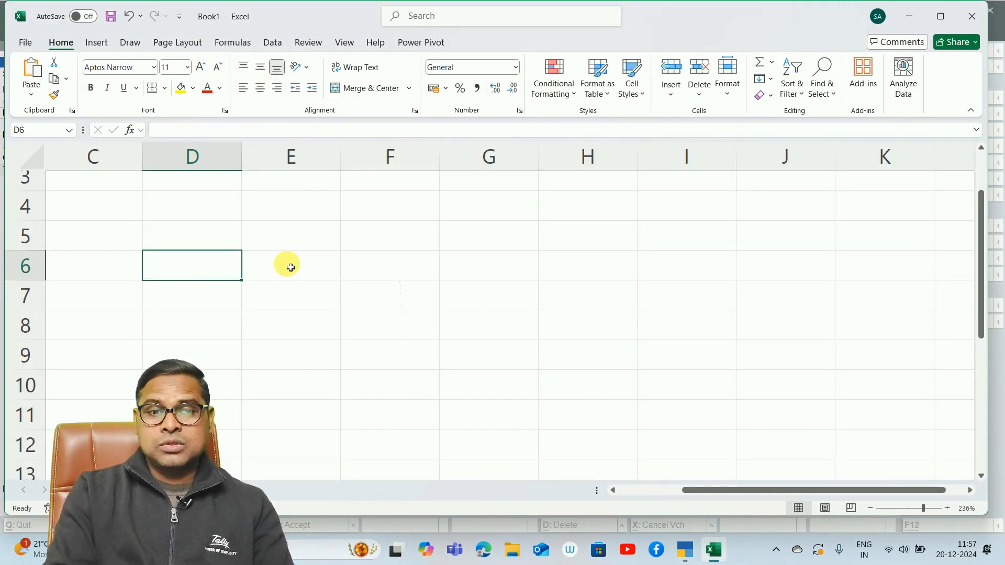
left_click(290, 268)
type("10000")
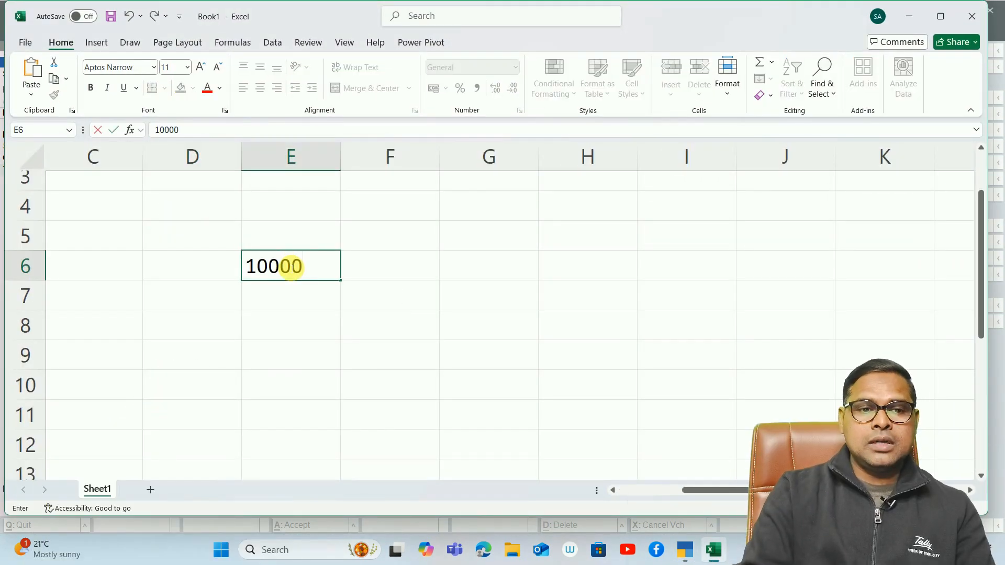
key("Return")
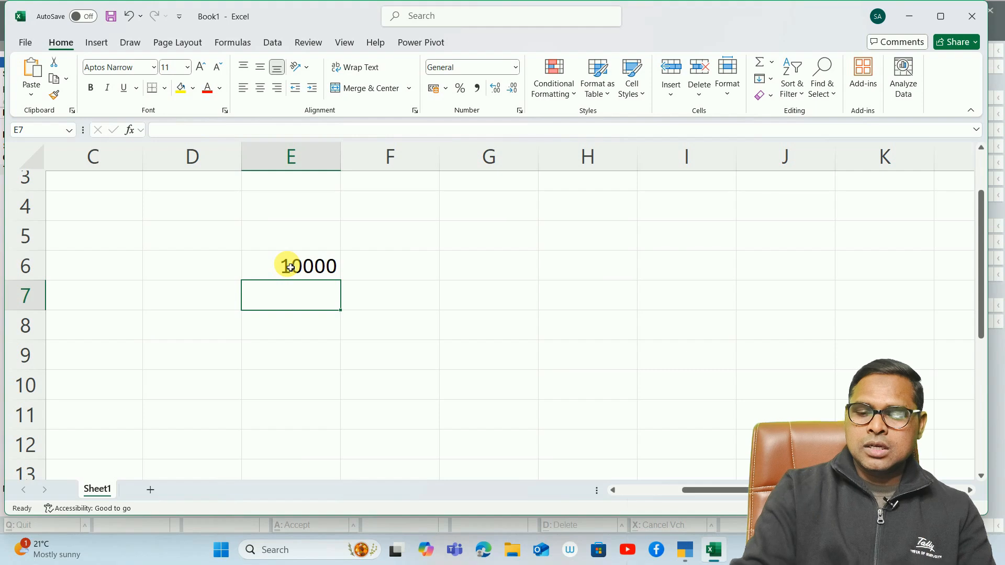
type("19500")
key("Return")
type("5000")
key("Return")
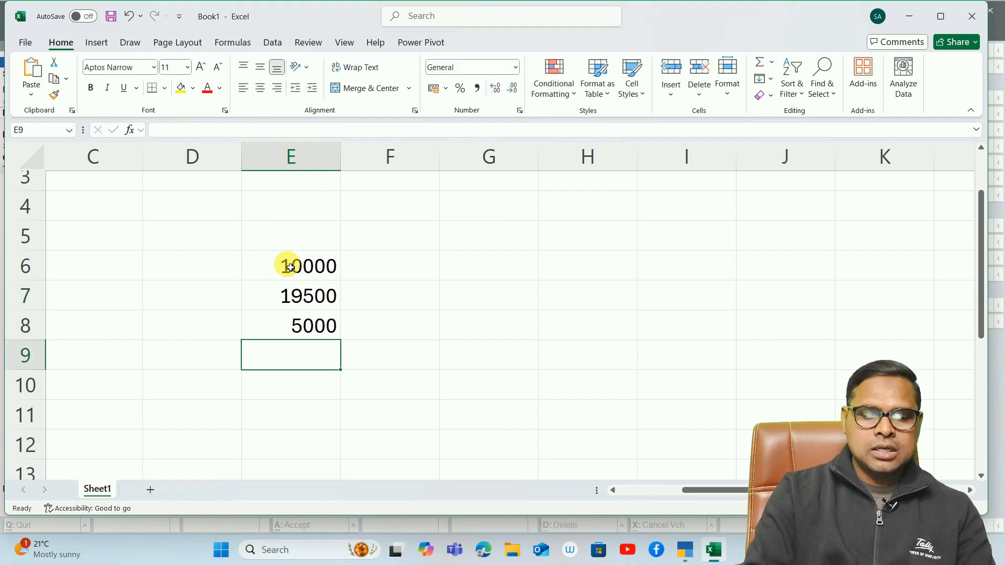
- Total the three freight amounts in E9 and enter -30000 in E10 as the exemption limit
key("alt+=")
key("Return")
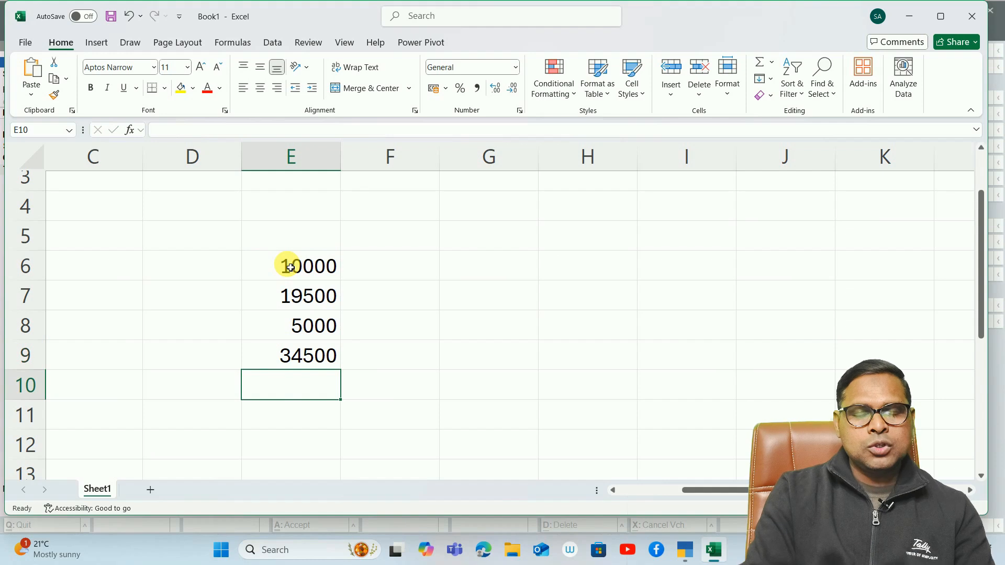
type("-30000")
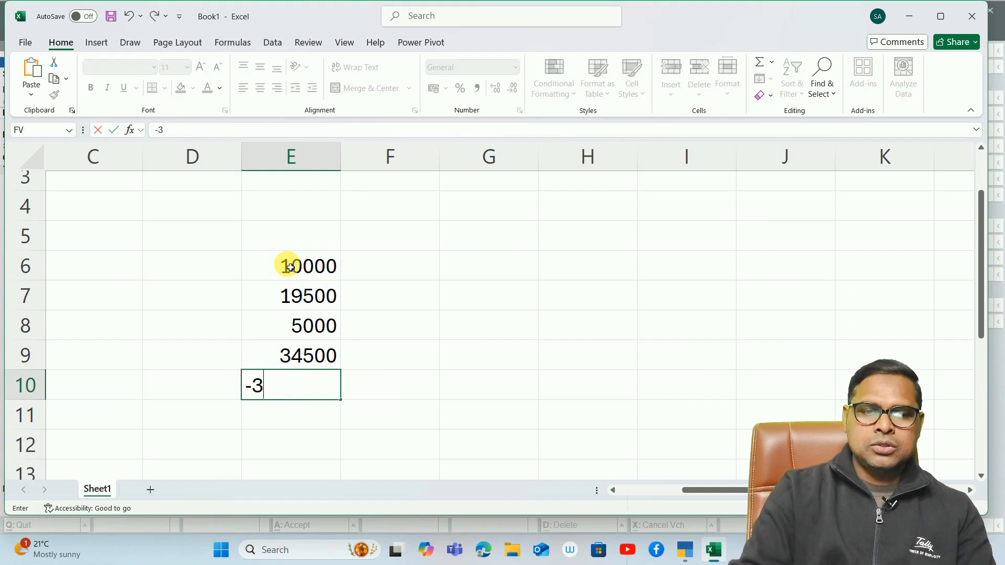
key("Return")
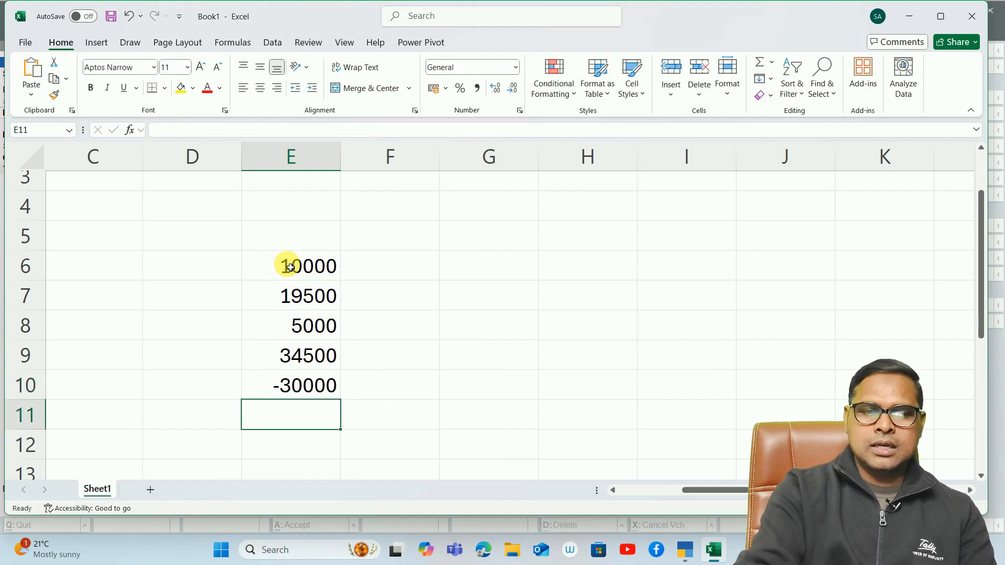
- Calculate the amount above the exemption limit in E11 with =SUM(E9:E10)
key("alt+=")
key("Up")
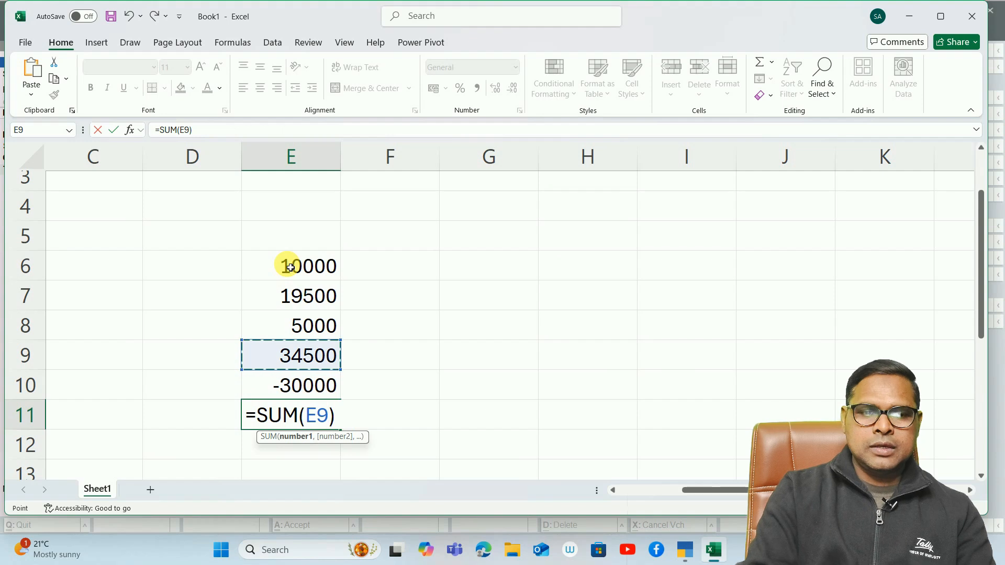
key("Down")
key("Up")
key("Down")
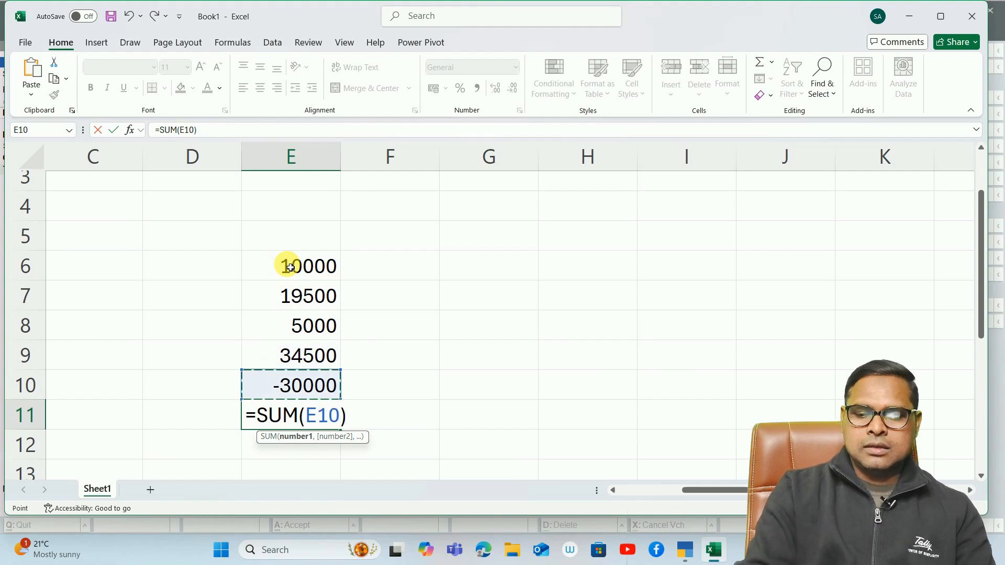
key("shift+Up")
key("Return")
key("Up")
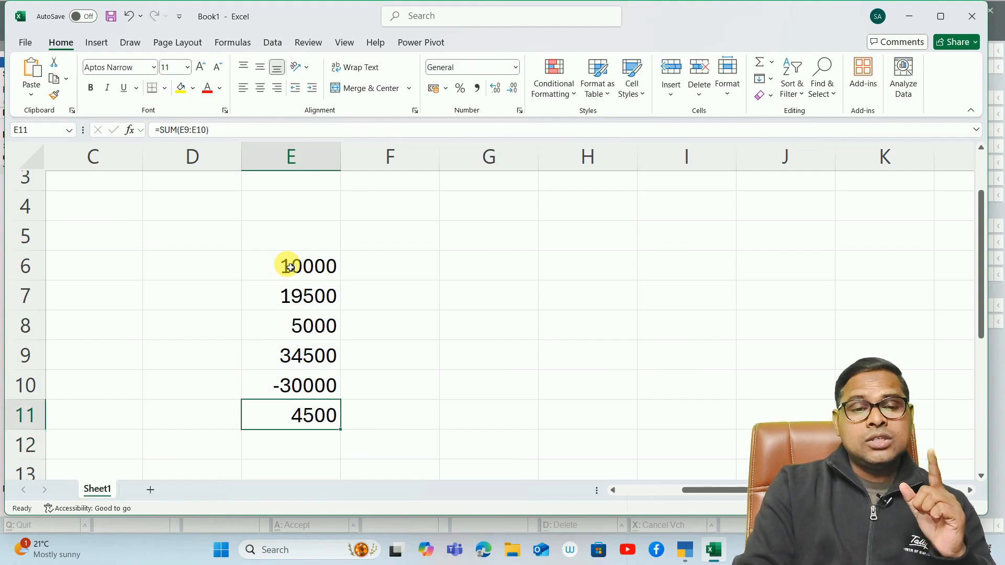
- Calculate 1% TDS on the excess amount in F11 with the formula =E11*1/100
key("Right")
type("=")
key("Left")
type("*1/100")
key("Return")
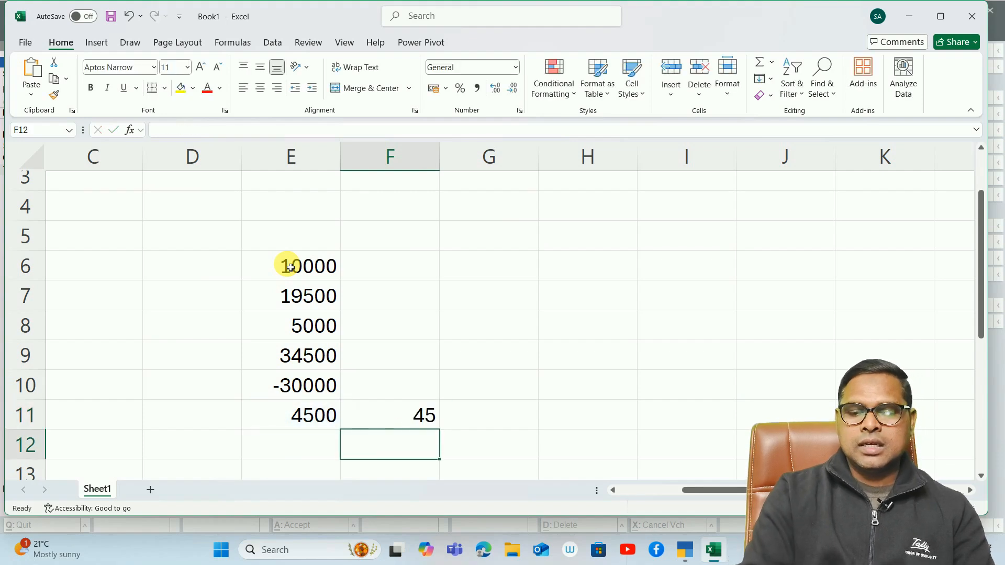
key("Up")
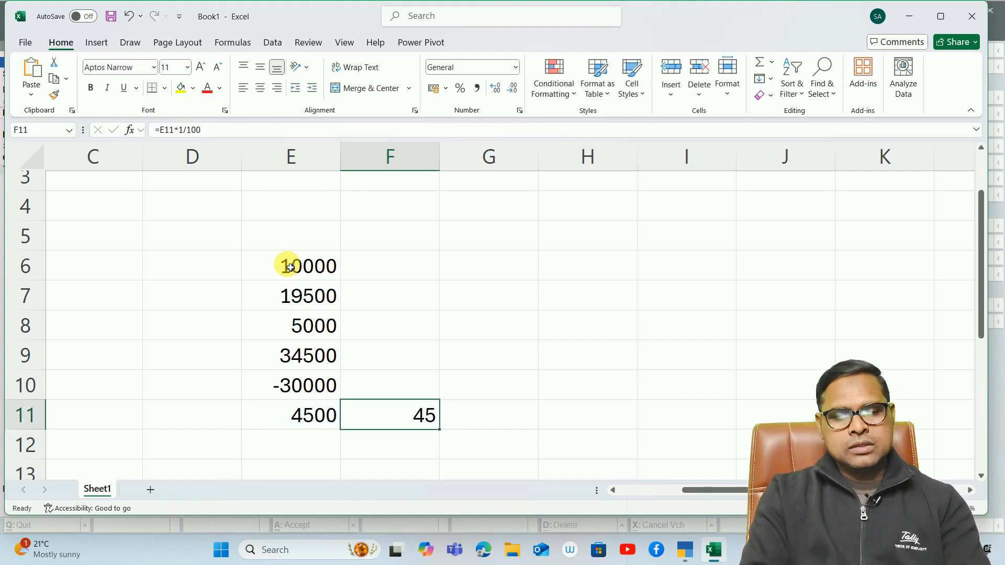
- Switch back to TallyPrime, accept the TDS line and enter Bihari GTA's bill-wise details as New Ref 130
key("alt+Tab")
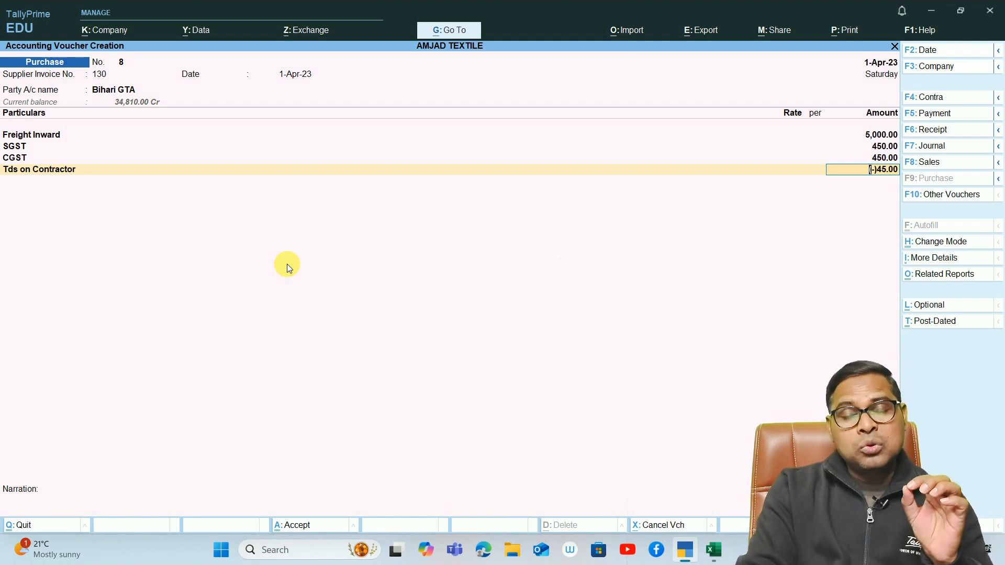
key("Return")
key("Return")
key("Return")
key("Return")
key("Return")
key("Return")
key("Return")
key("Return")
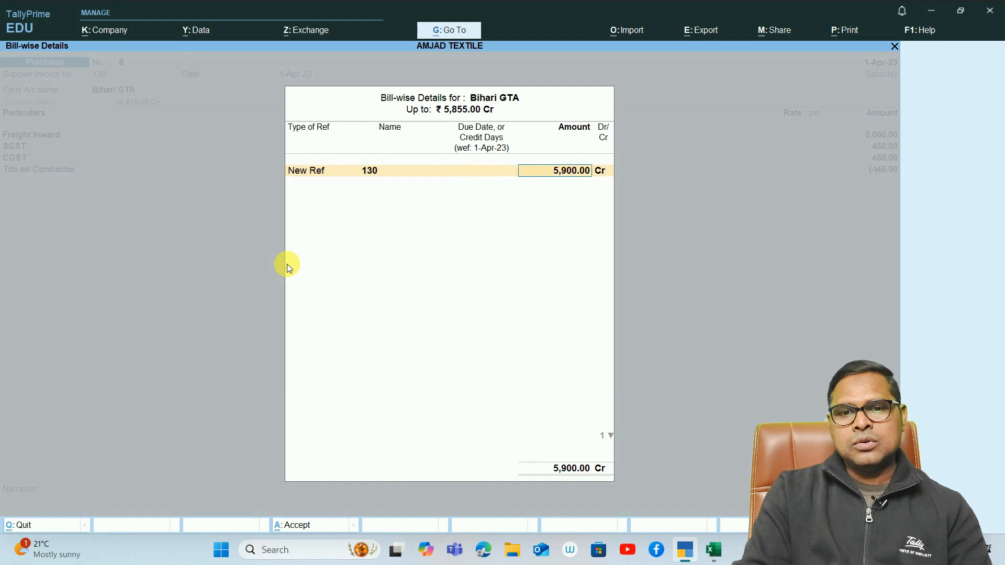